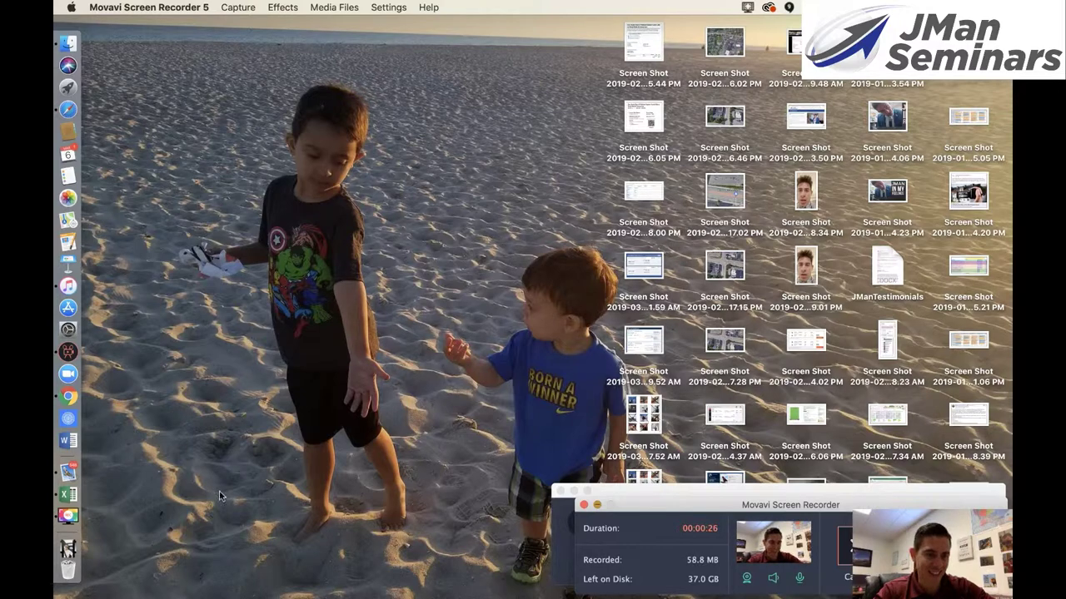
Step: Bring up the Movavi Video Editor project holding Social Ninja Media Summit NEW.mp4
click(68, 352)
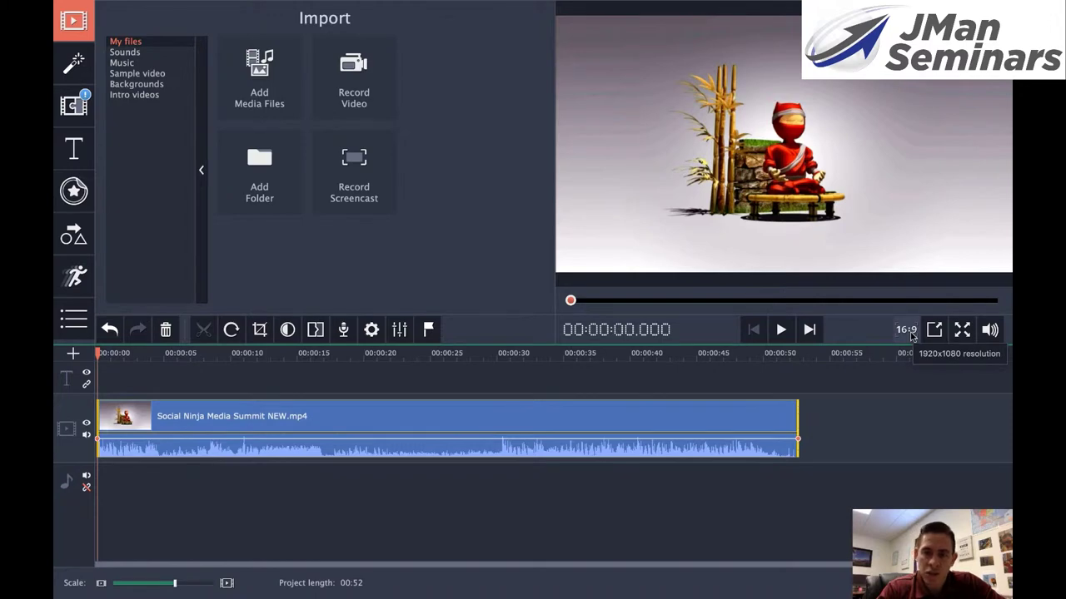
Step: Change the project aspect ratio from 16:9 to 9:16 portrait
click(910, 331)
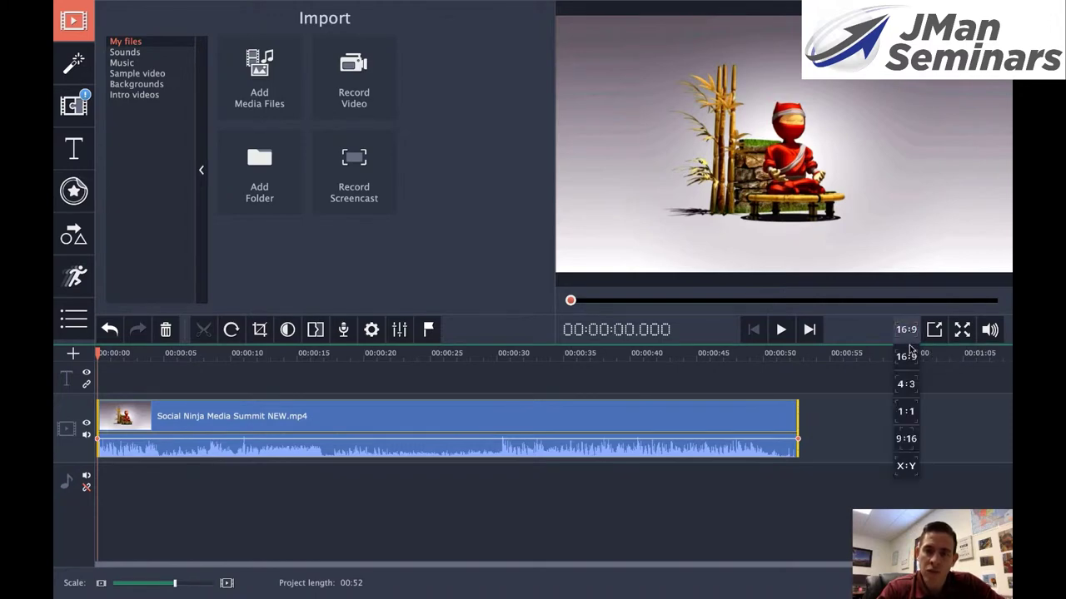
click(904, 440)
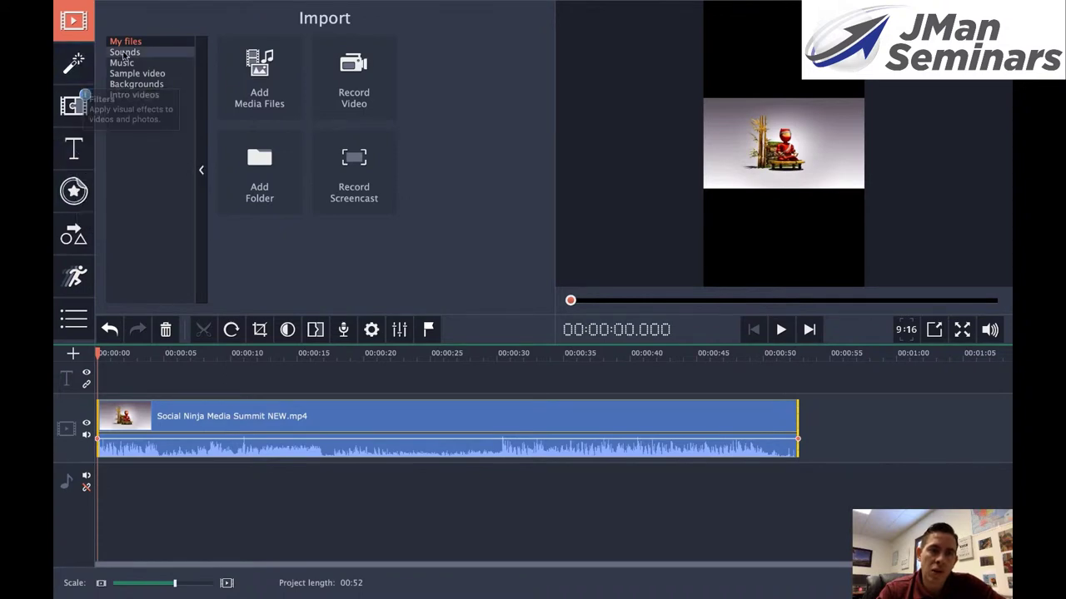
Step: Drag the red Core globe from Backgrounds onto an overlay track at the timeline start
click(138, 94)
click(135, 84)
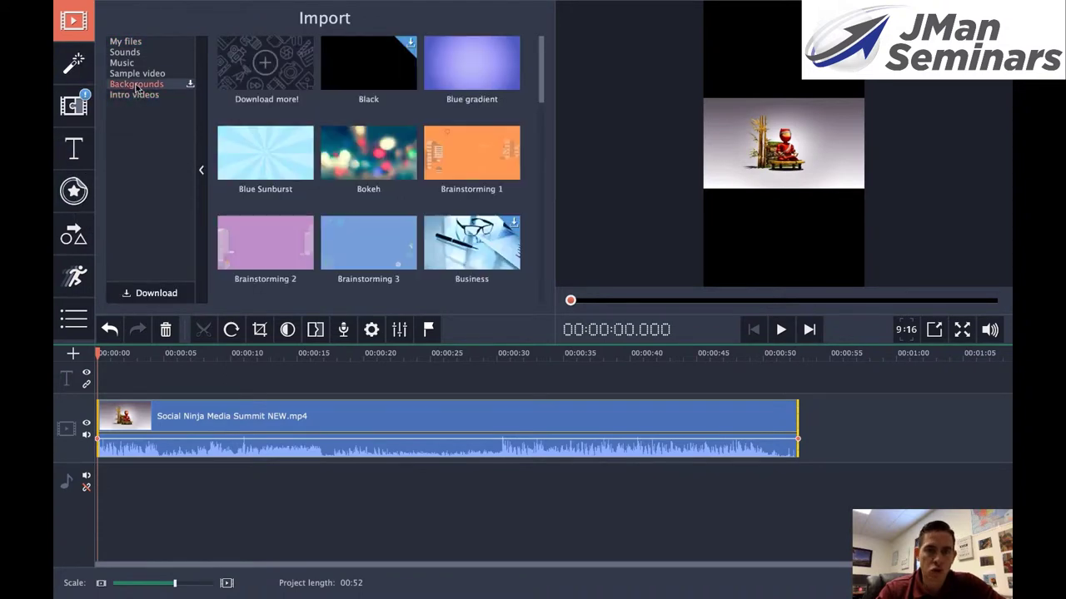
scroll(305, 171, down, 3)
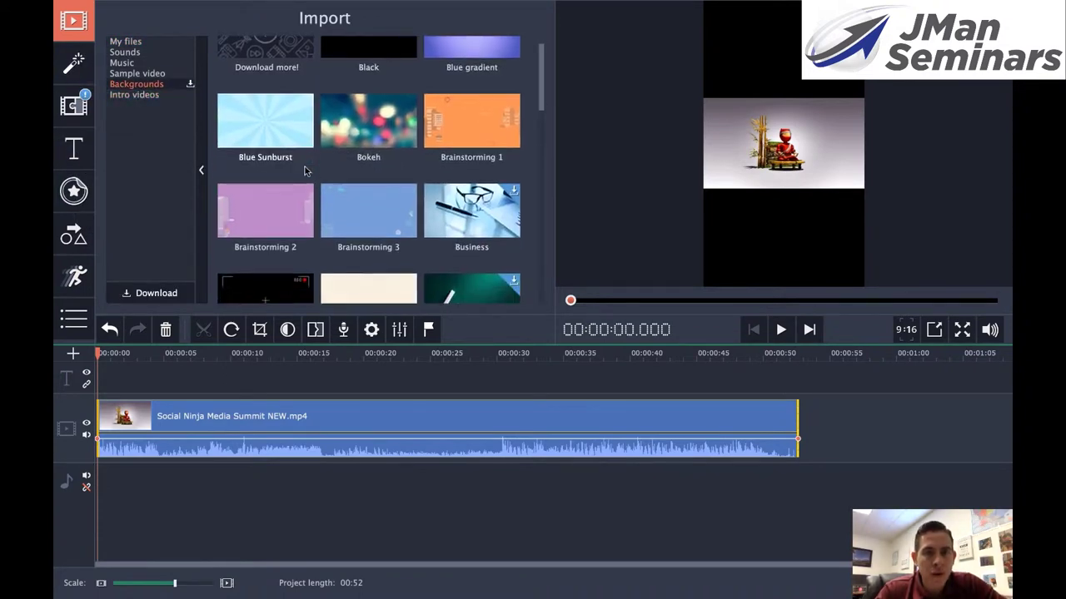
scroll(304, 171, down, 3)
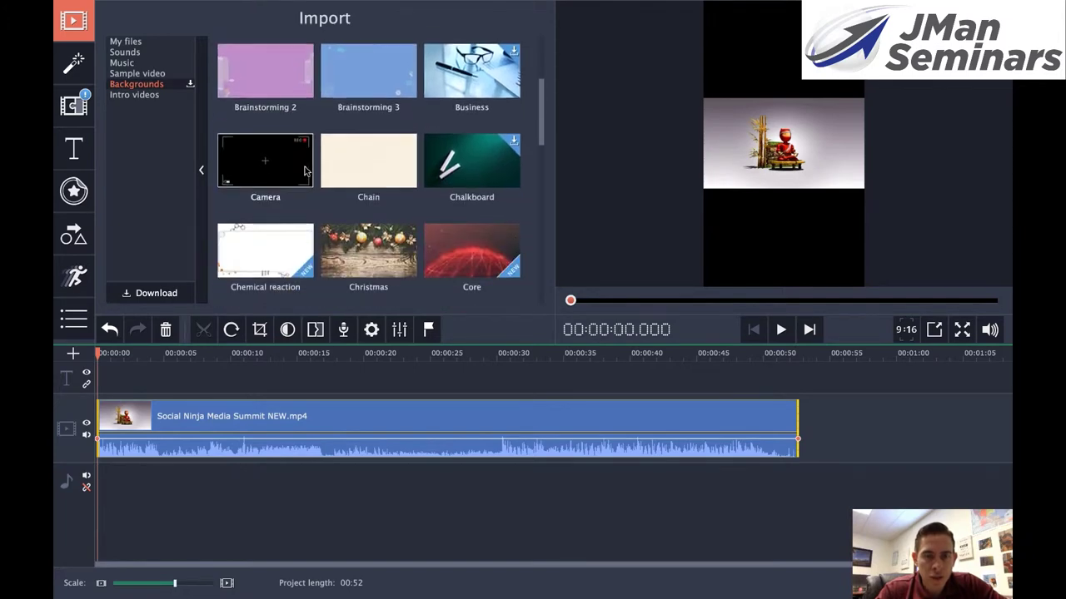
scroll(305, 171, down, 3)
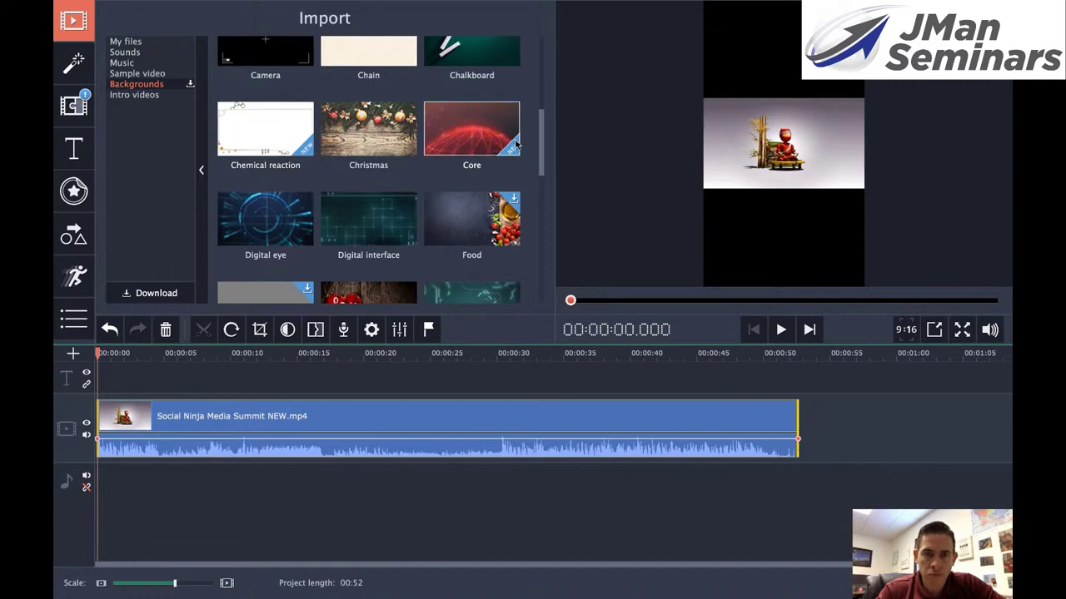
click(462, 118)
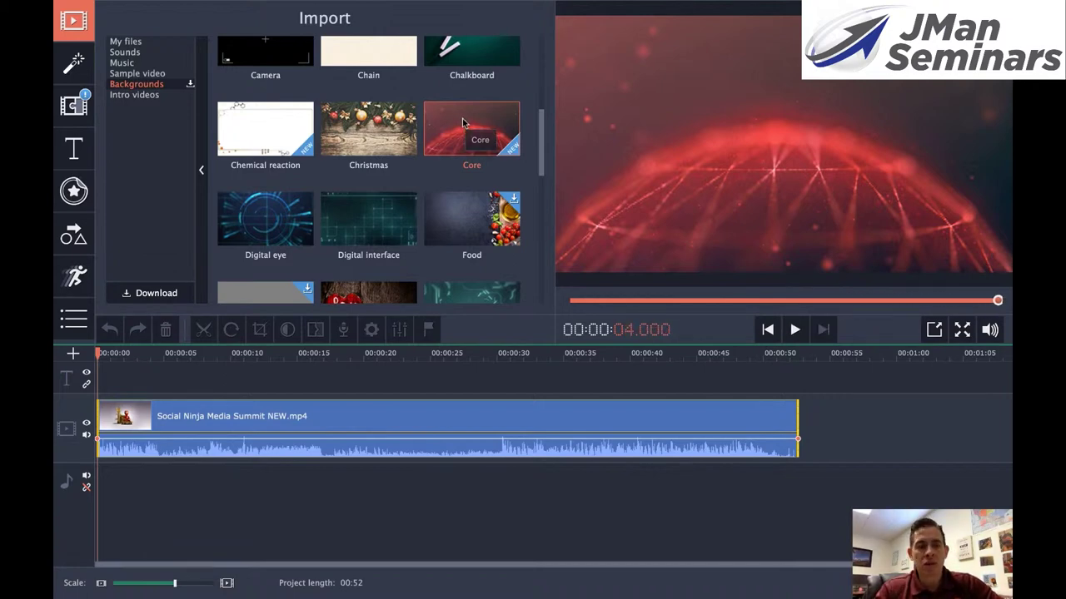
drag(462, 119, 115, 418)
click(117, 406)
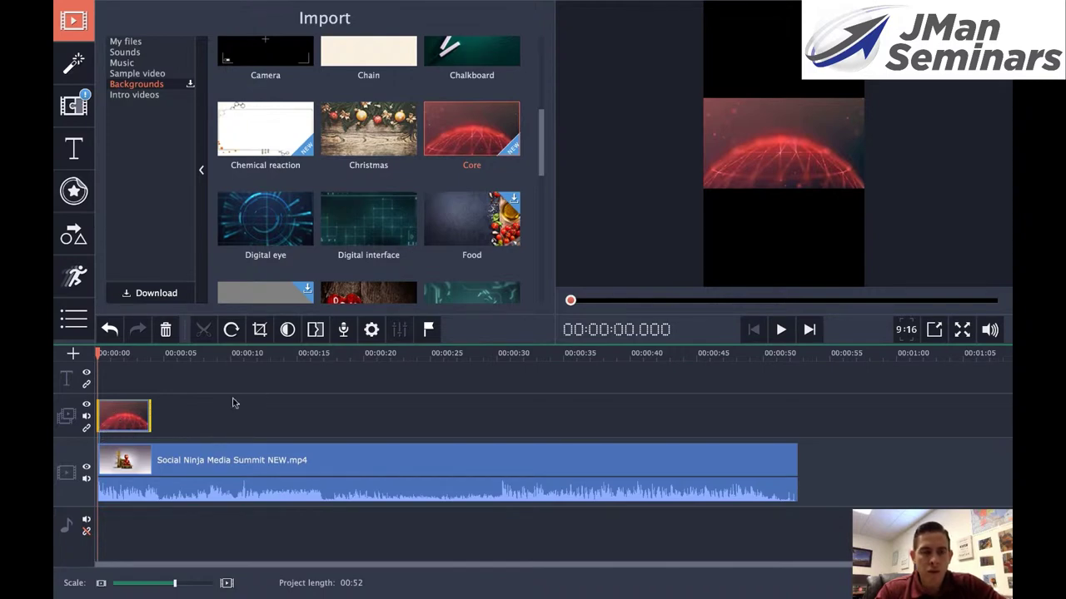
Step: Enlarge the Core overlay and place it along the top of the portrait frame
double_click(126, 419)
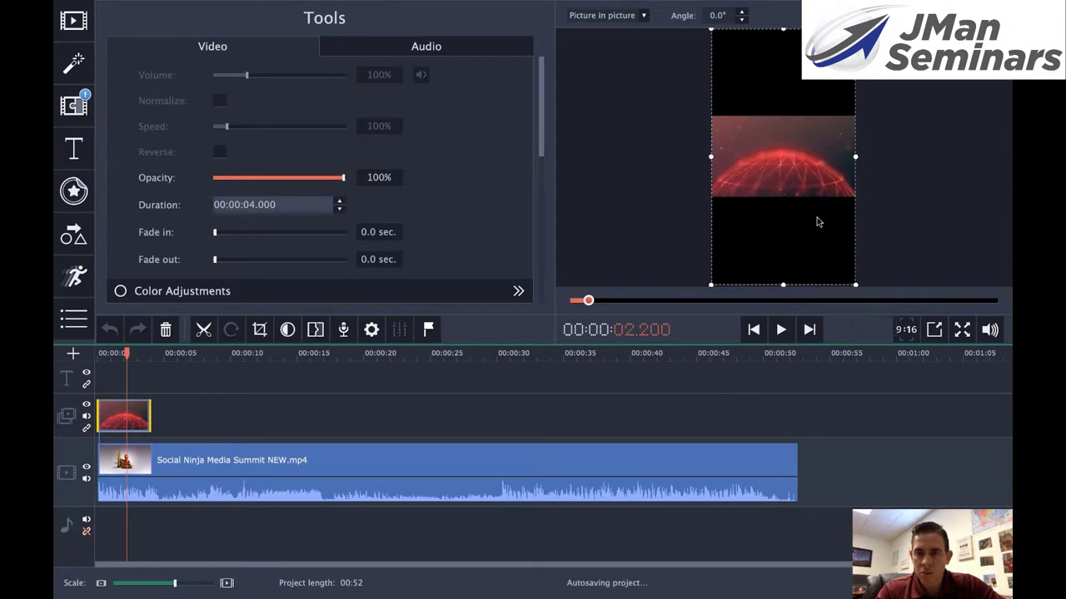
drag(798, 179, 802, 102)
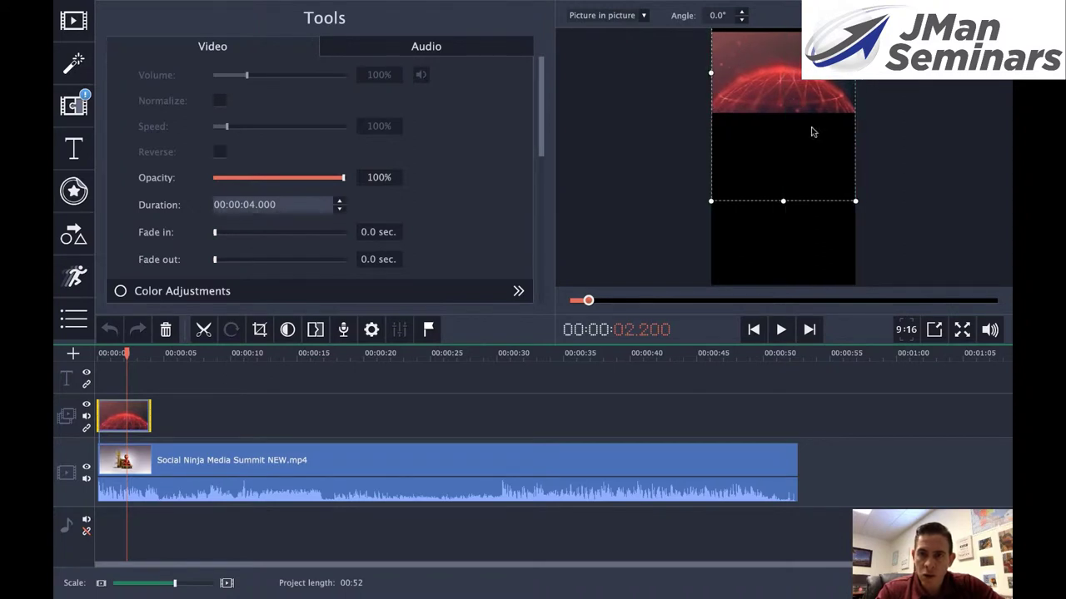
drag(855, 202, 862, 214)
drag(804, 100, 759, 106)
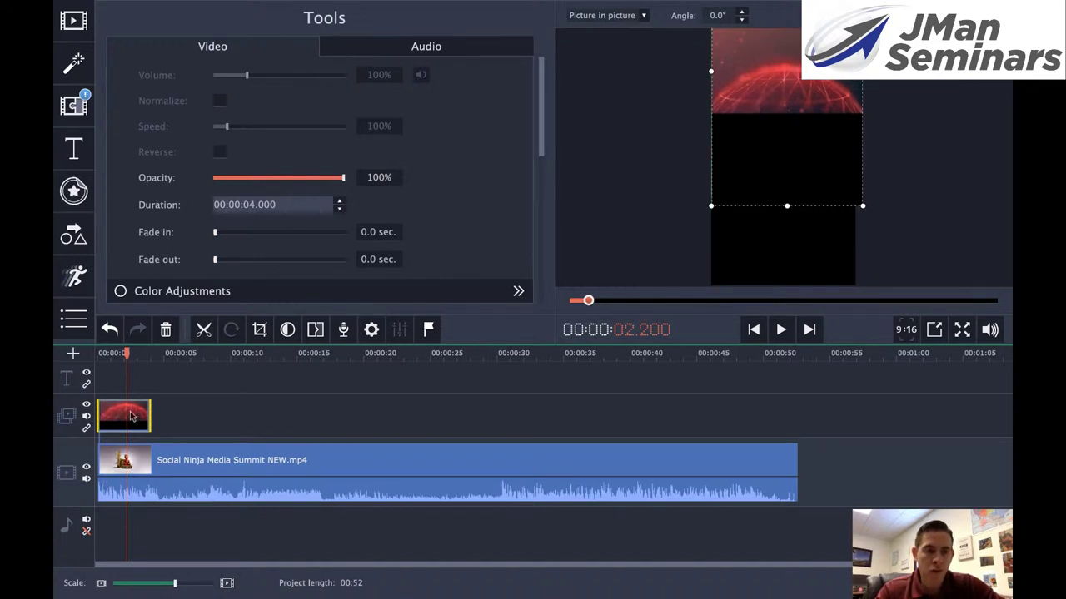
drag(126, 353, 73, 353)
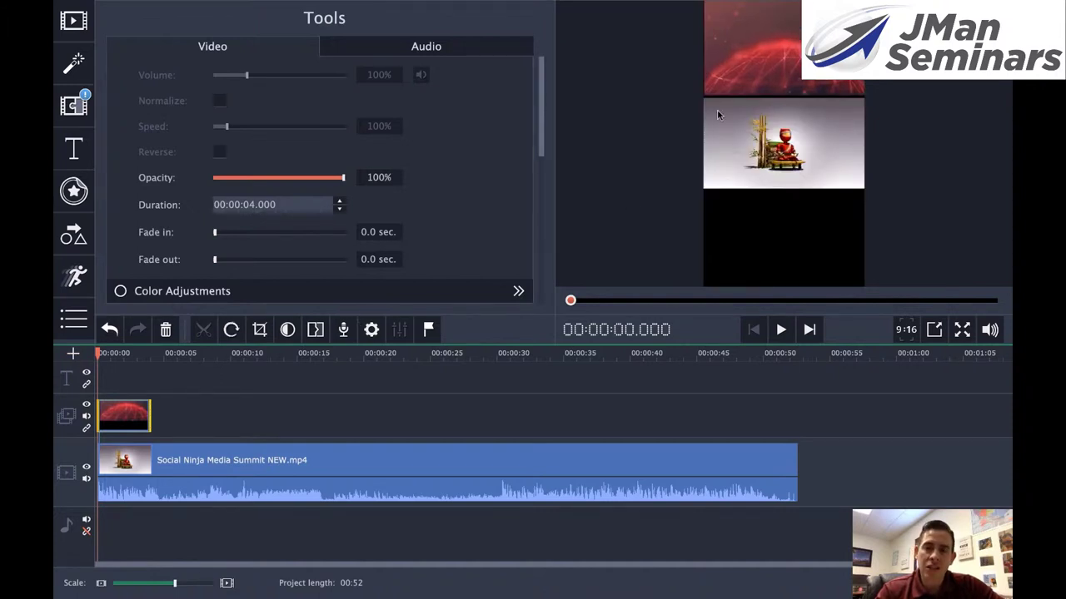
Step: Preview the layout, then add a second Core globe background on another overlay track
click(775, 334)
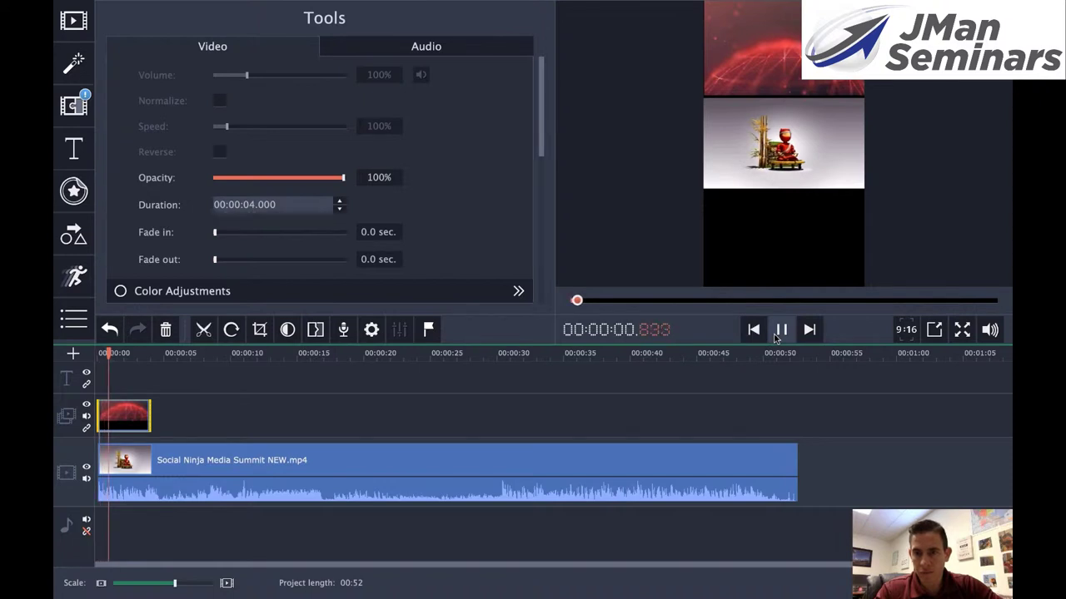
click(775, 334)
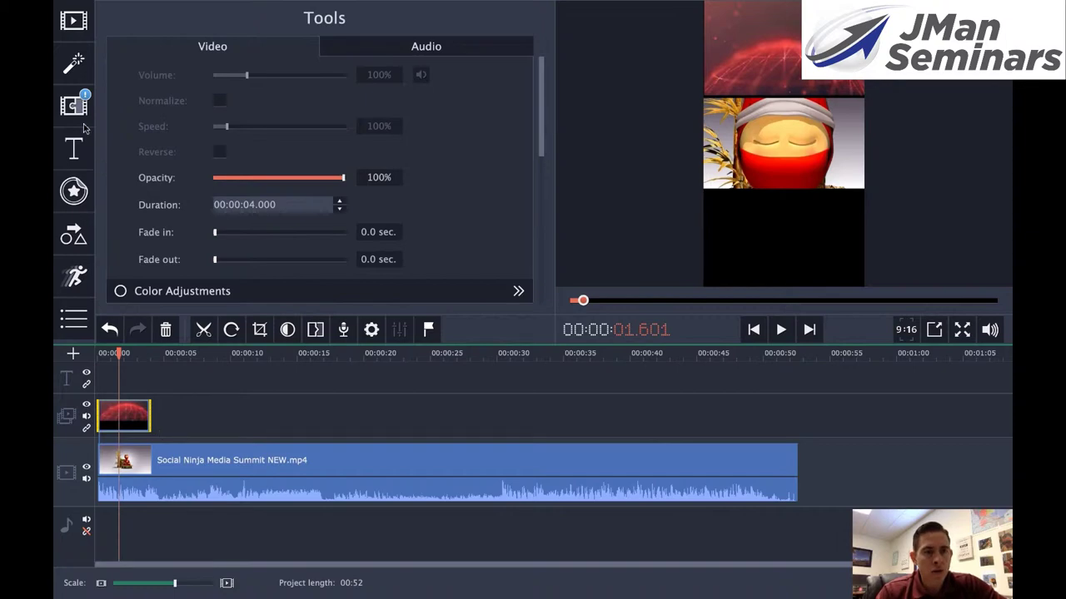
click(75, 73)
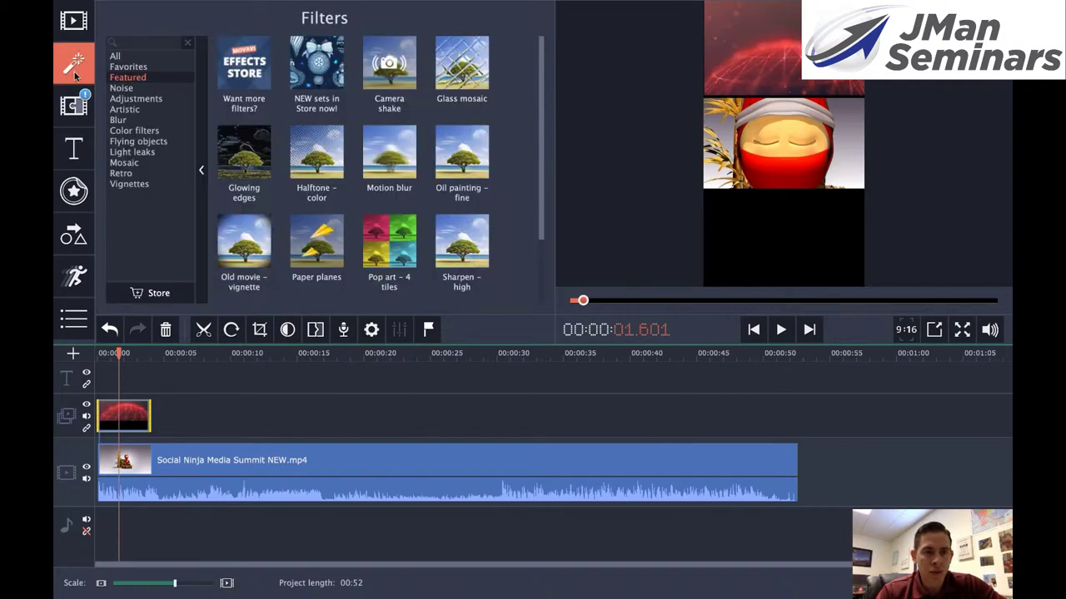
click(73, 19)
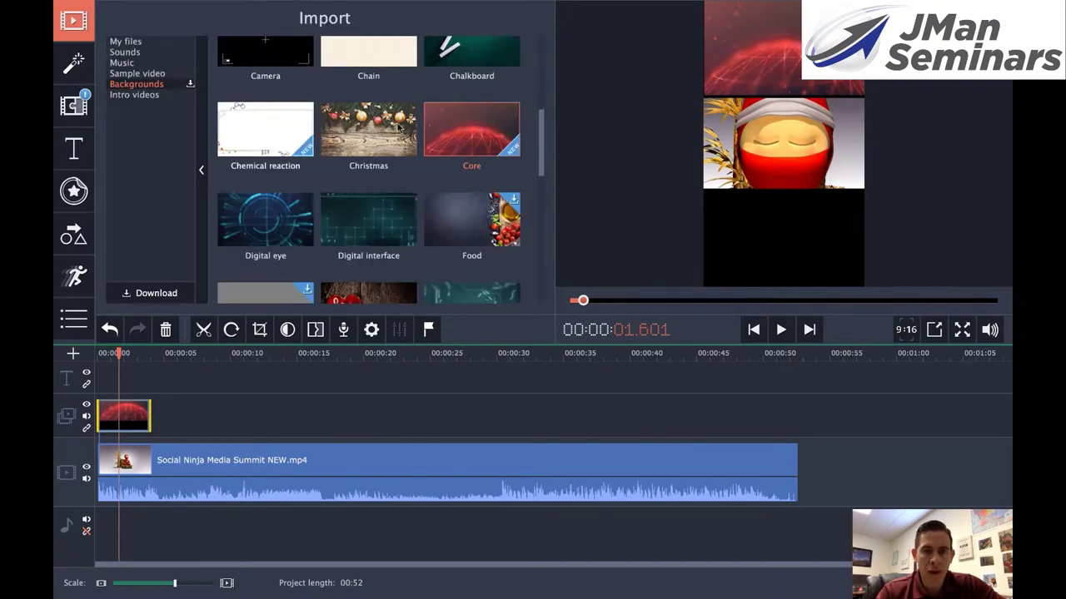
drag(471, 132, 100, 358)
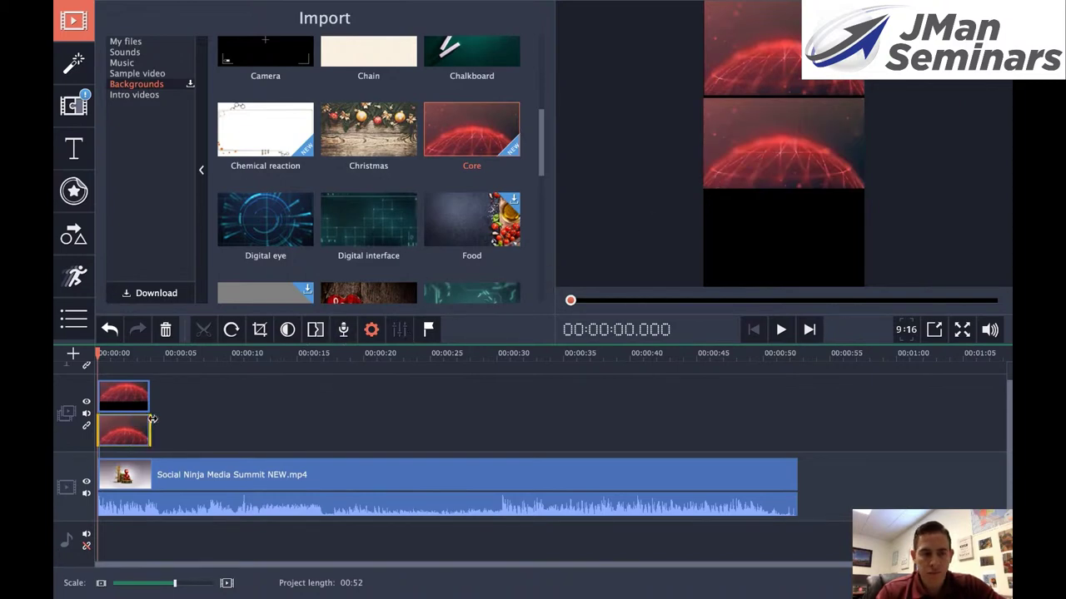
click(127, 404)
Step: Move the second globe overlay down the frame and rotate it 180°
double_click(126, 404)
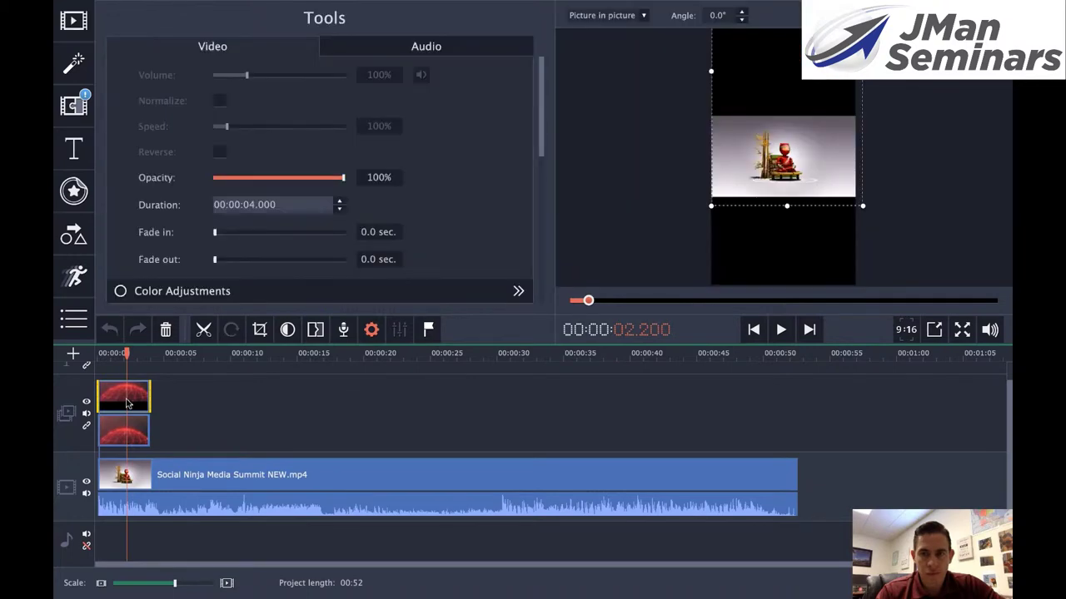
scroll(251, 420, right, 5)
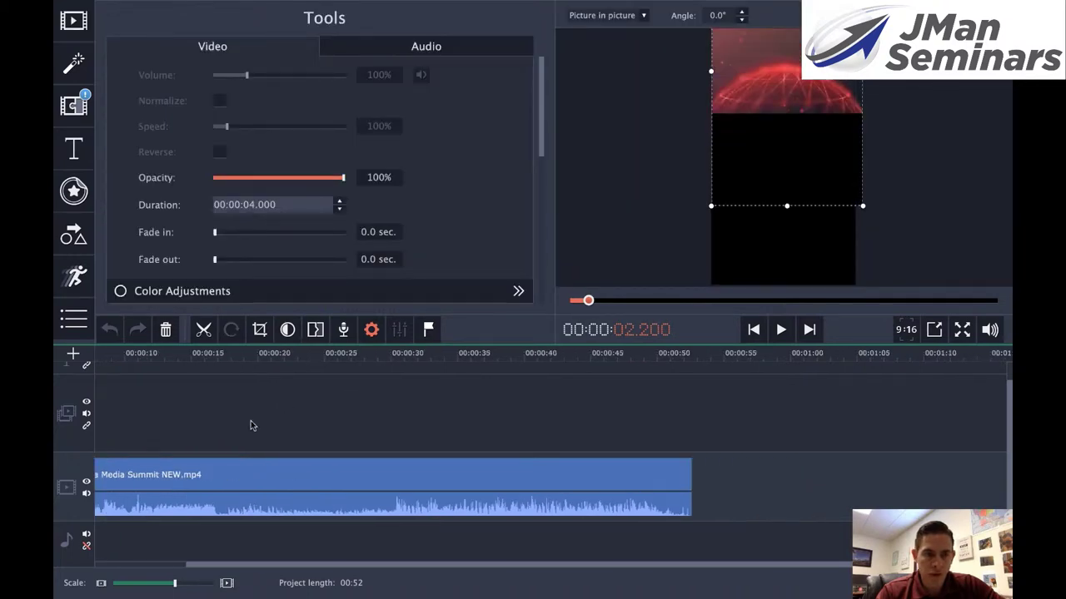
scroll(442, 428, left, 5)
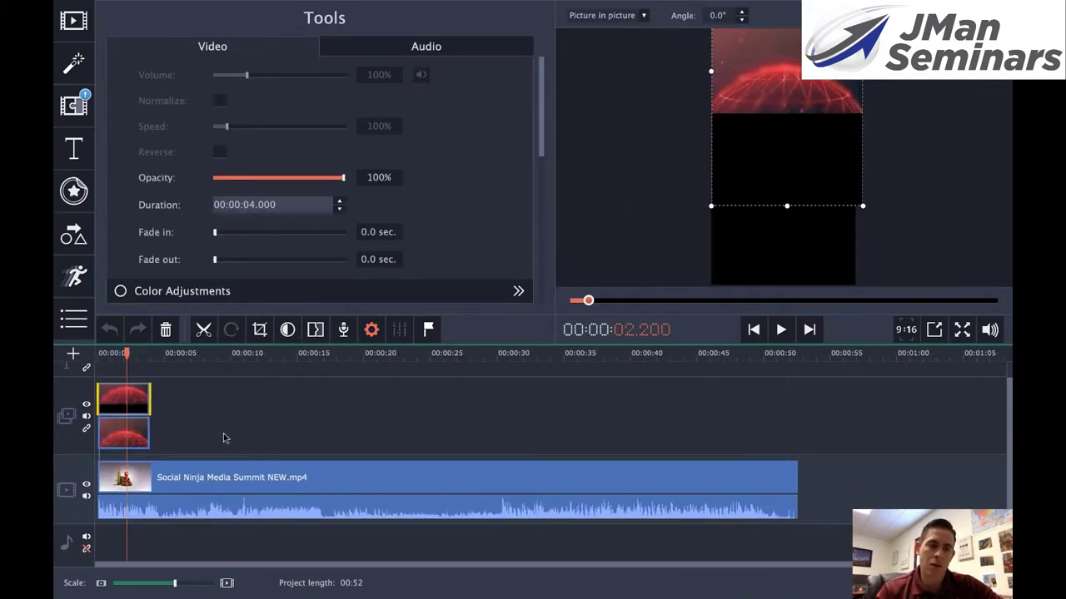
click(119, 434)
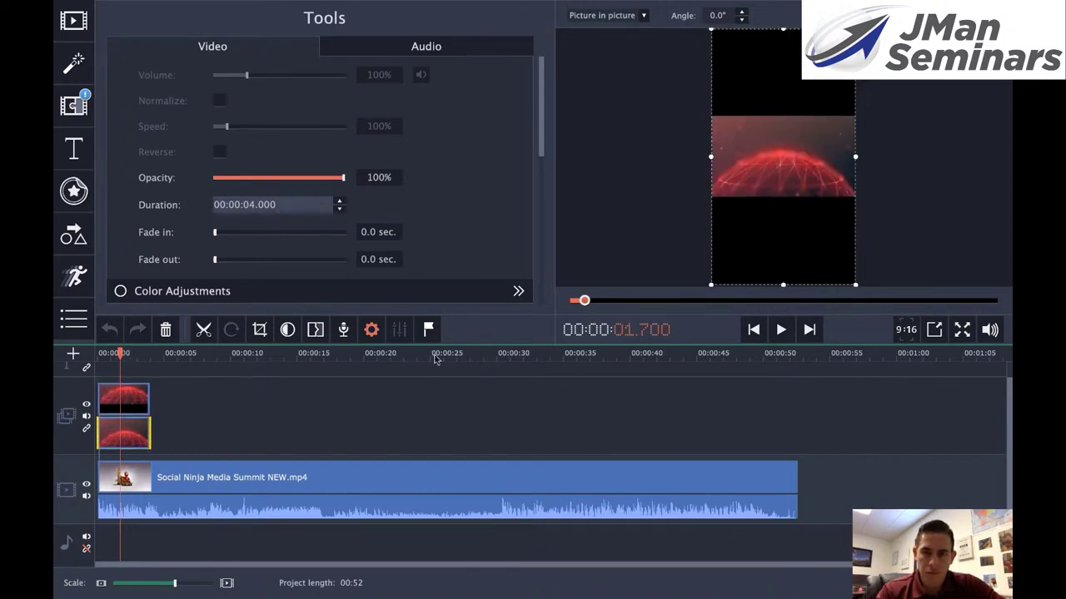
drag(745, 151, 743, 223)
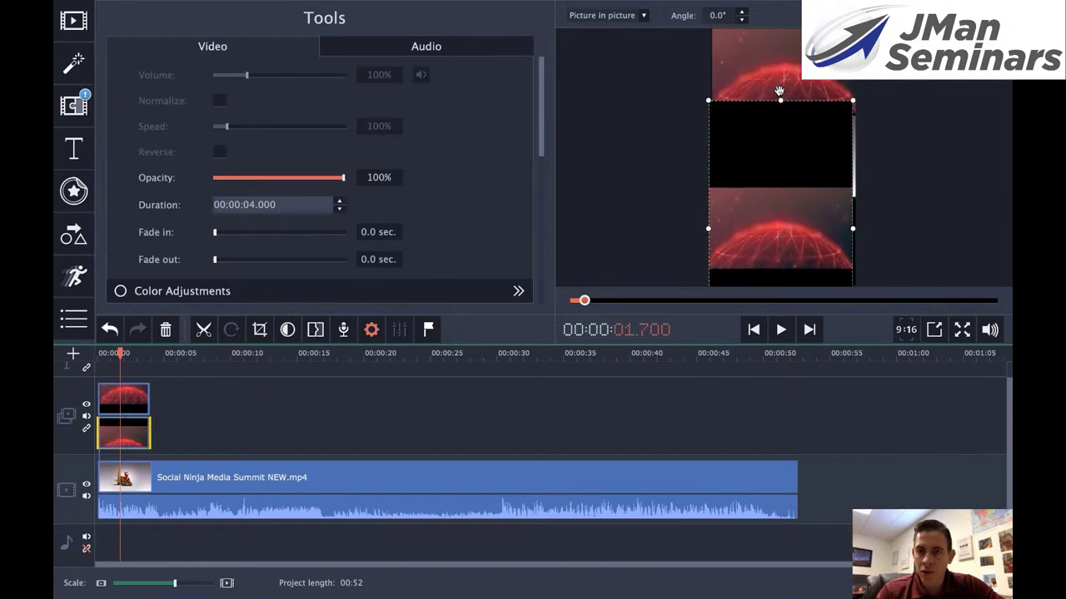
drag(780, 90, 770, 306)
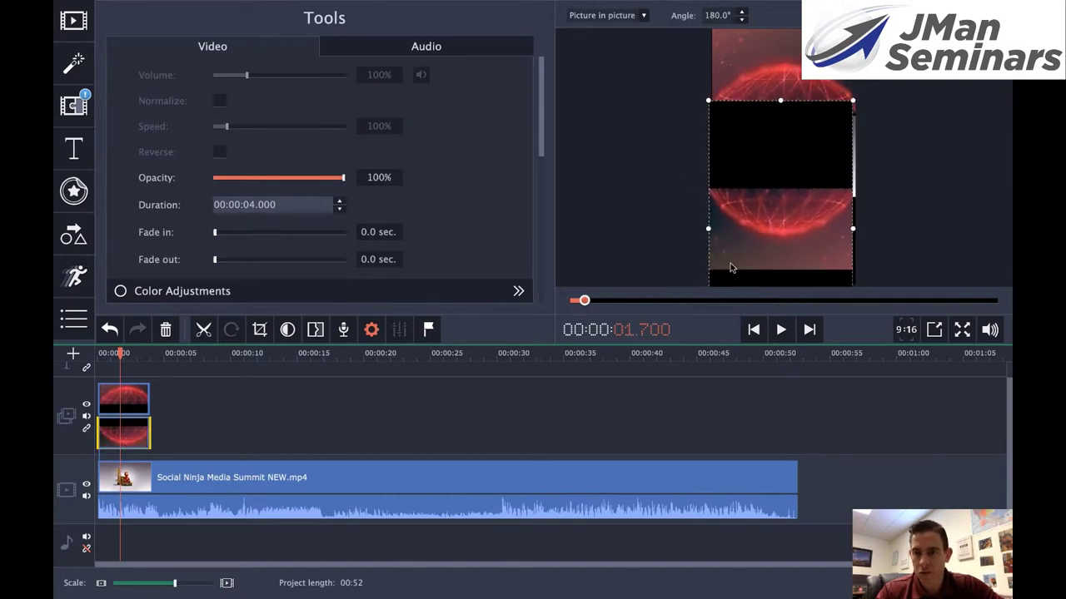
mouse_move(732, 266)
mouse_down()
mouse_move(752, 269)
mouse_move(736, 273)
mouse_up()
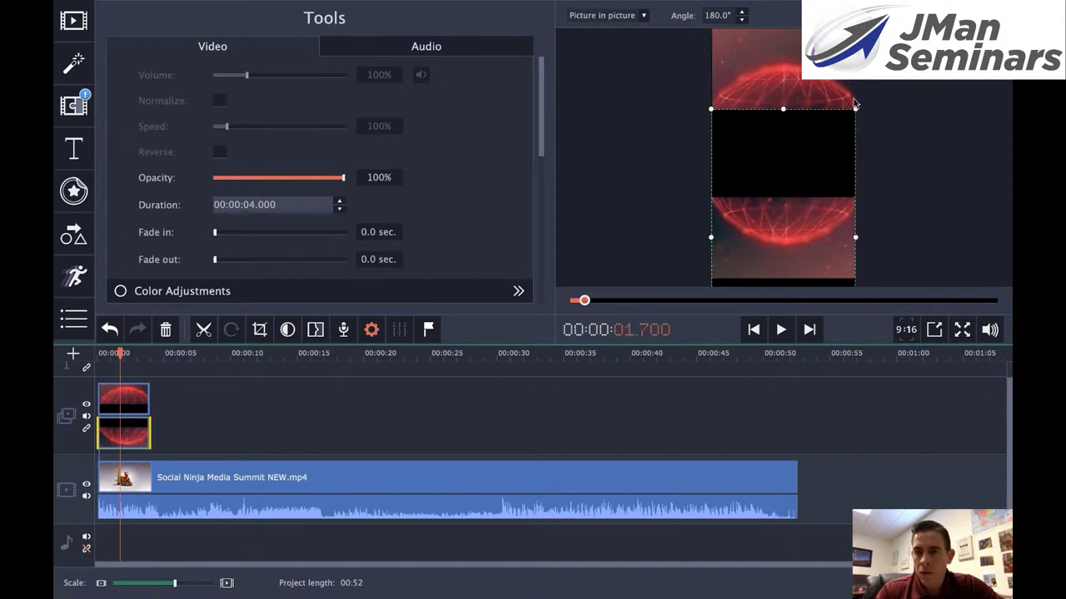
Step: Enlarge the lower globe and fine-tune its size and position at the frame bottom
drag(854, 109, 866, 90)
mouse_move(767, 215)
mouse_down()
mouse_move(783, 229)
mouse_move(769, 233)
mouse_up()
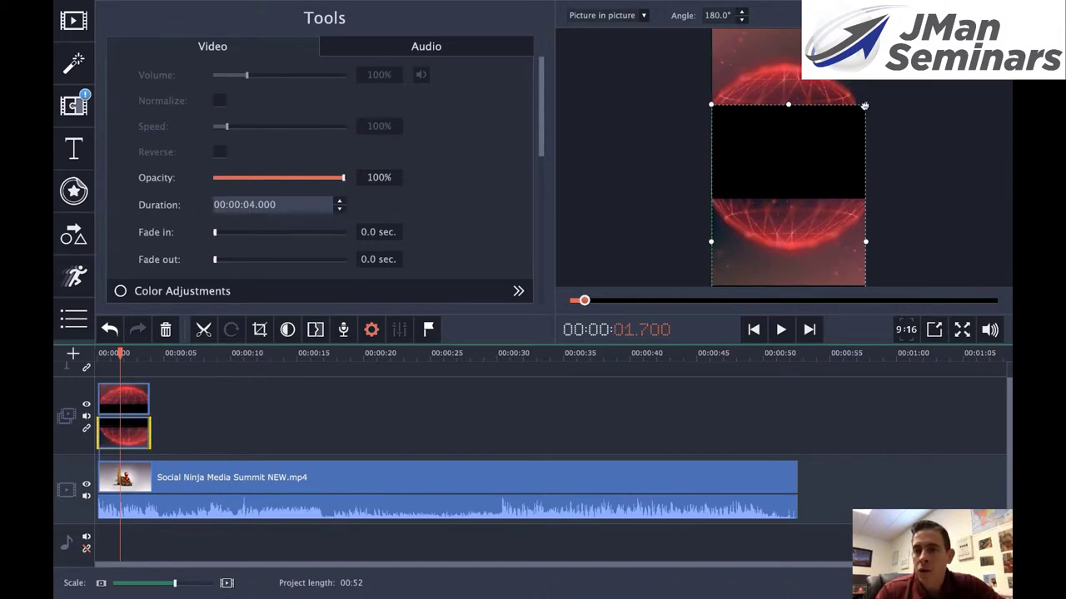
drag(864, 106, 870, 96)
drag(769, 240, 763, 234)
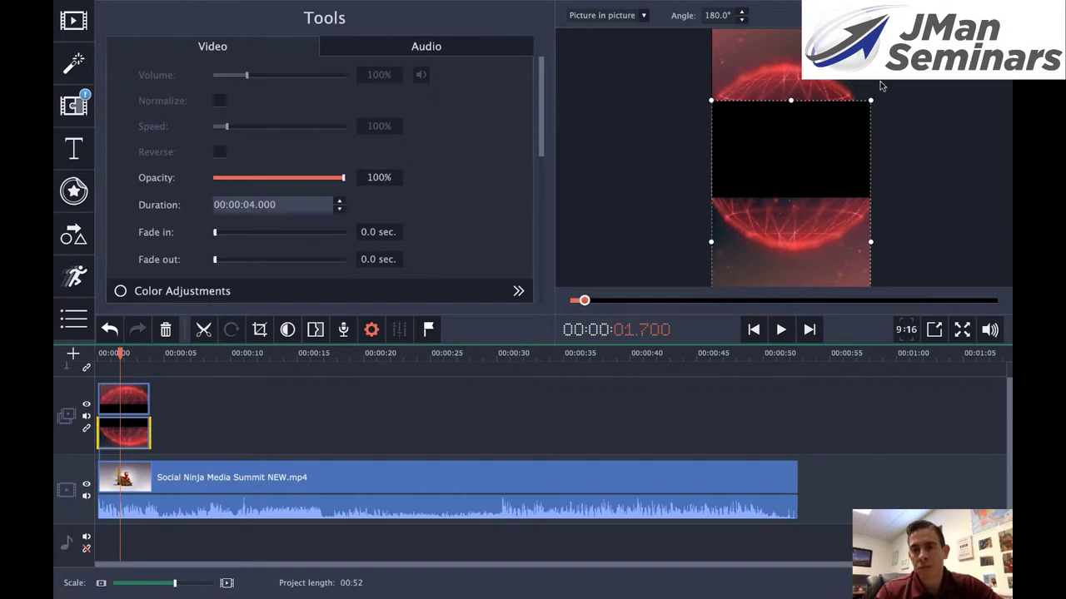
drag(873, 100, 865, 108)
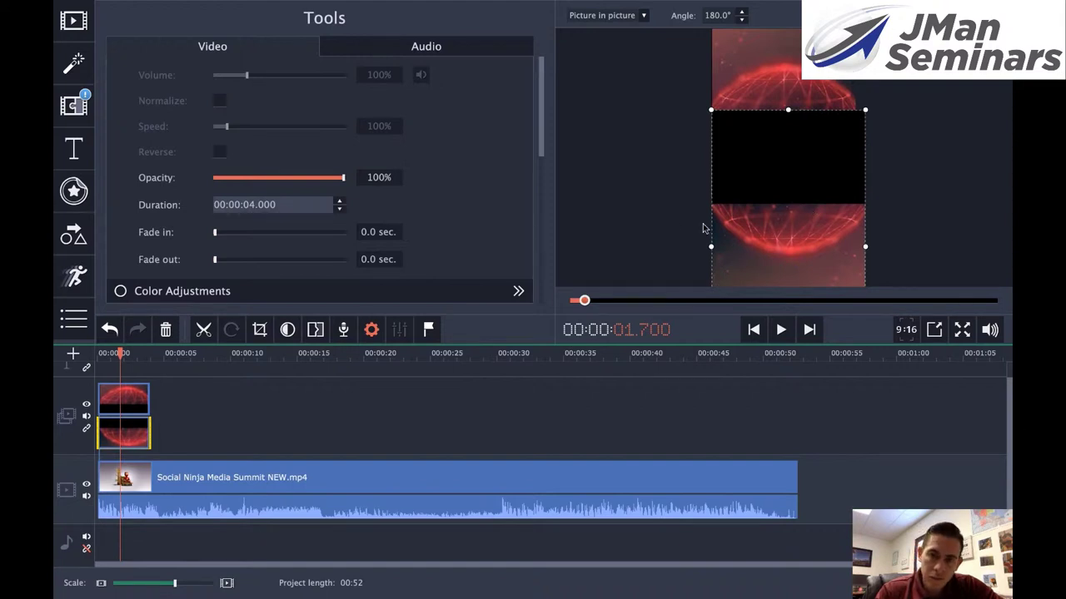
drag(762, 236, 765, 236)
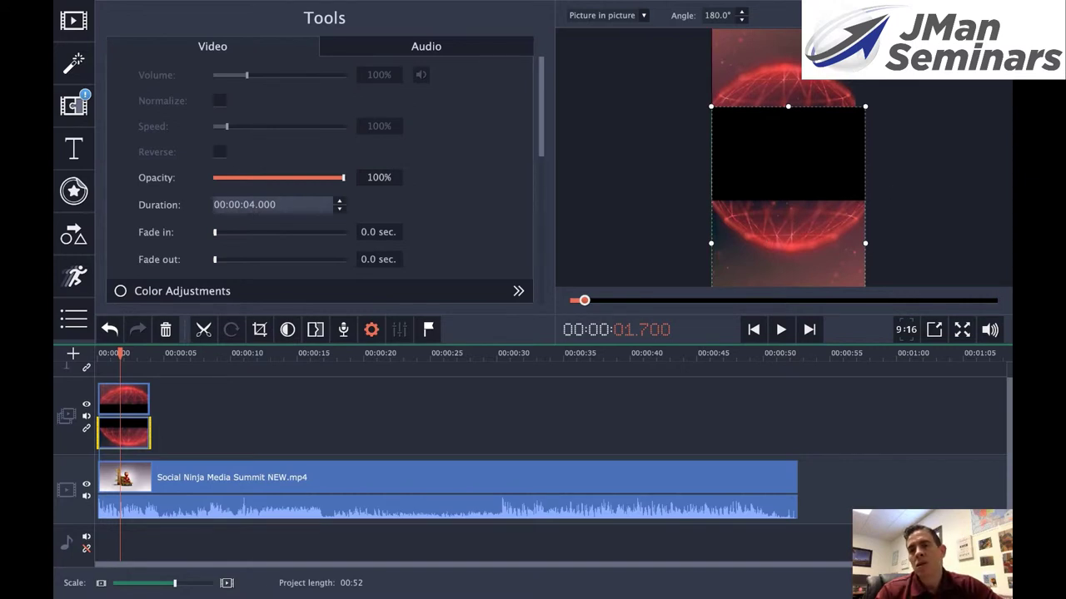
key(Escape)
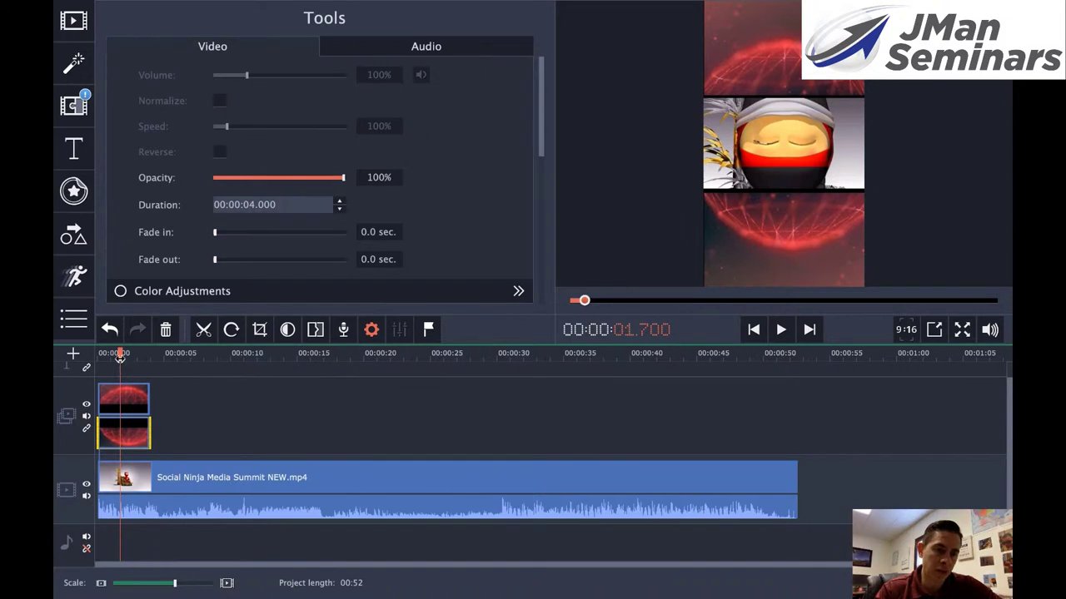
Step: Replay the preview from the start, then centre the lower globe horizontally
drag(121, 353, 76, 364)
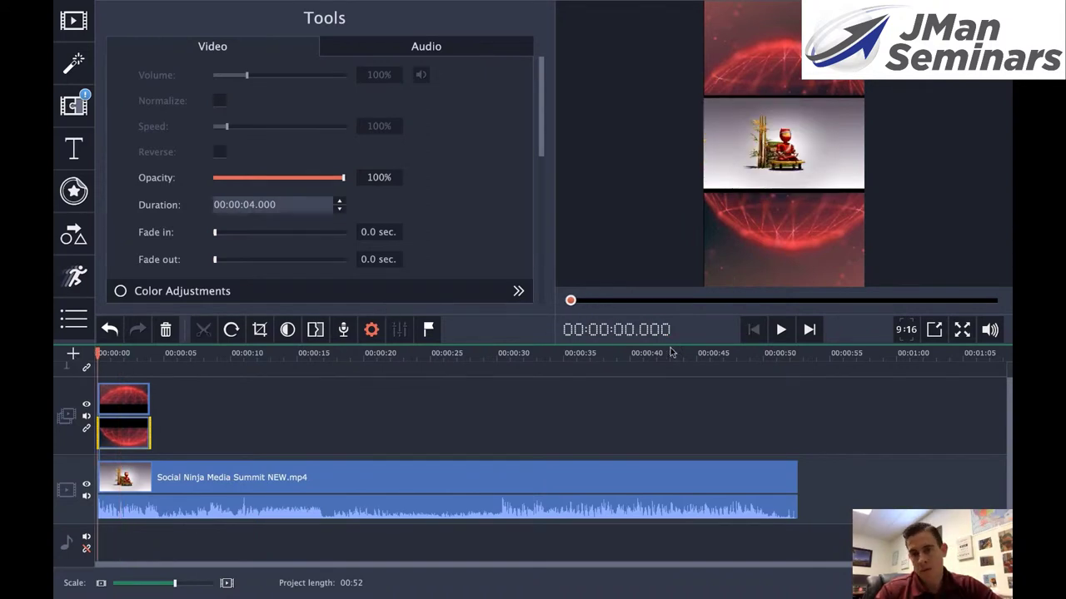
click(781, 330)
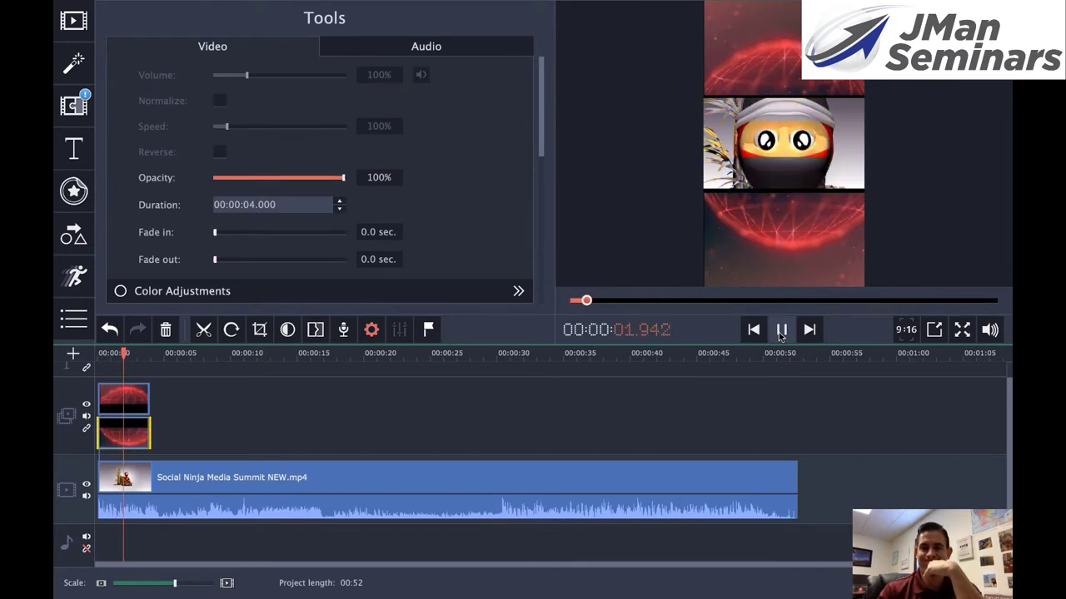
click(781, 330)
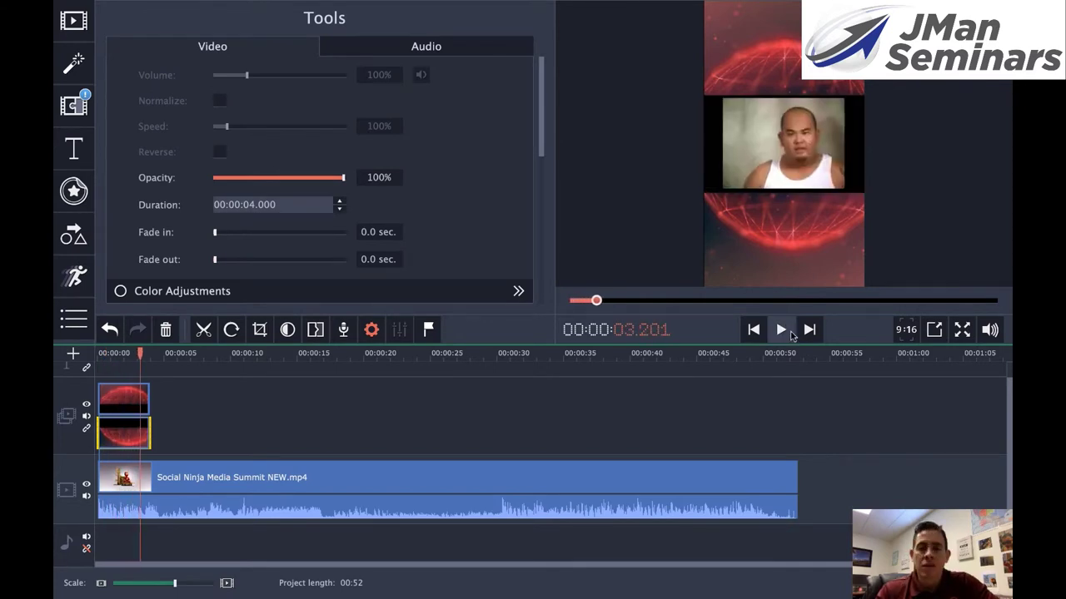
click(135, 433)
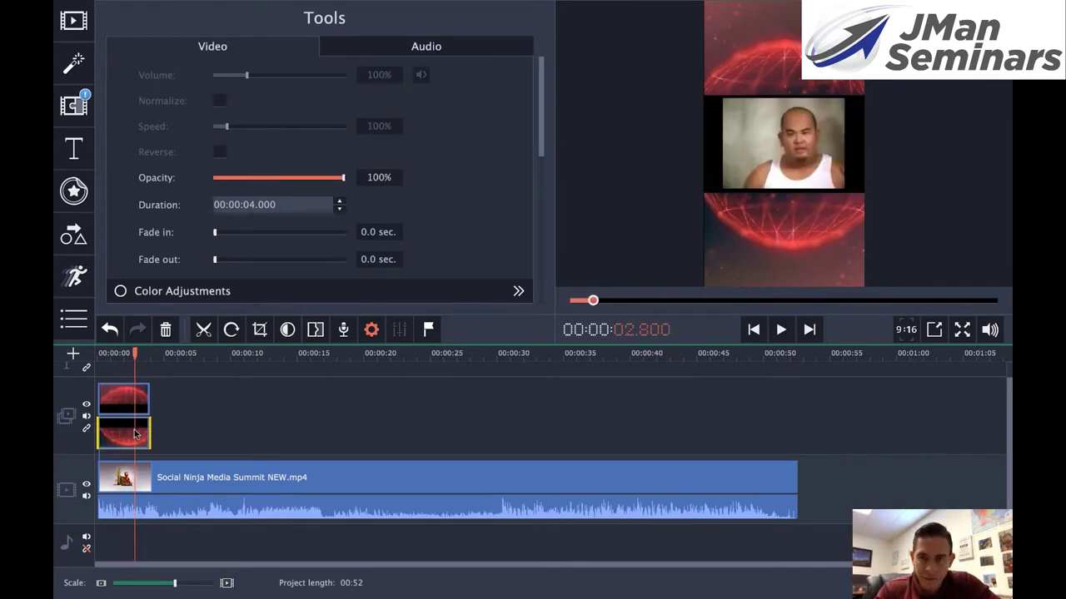
click(132, 433)
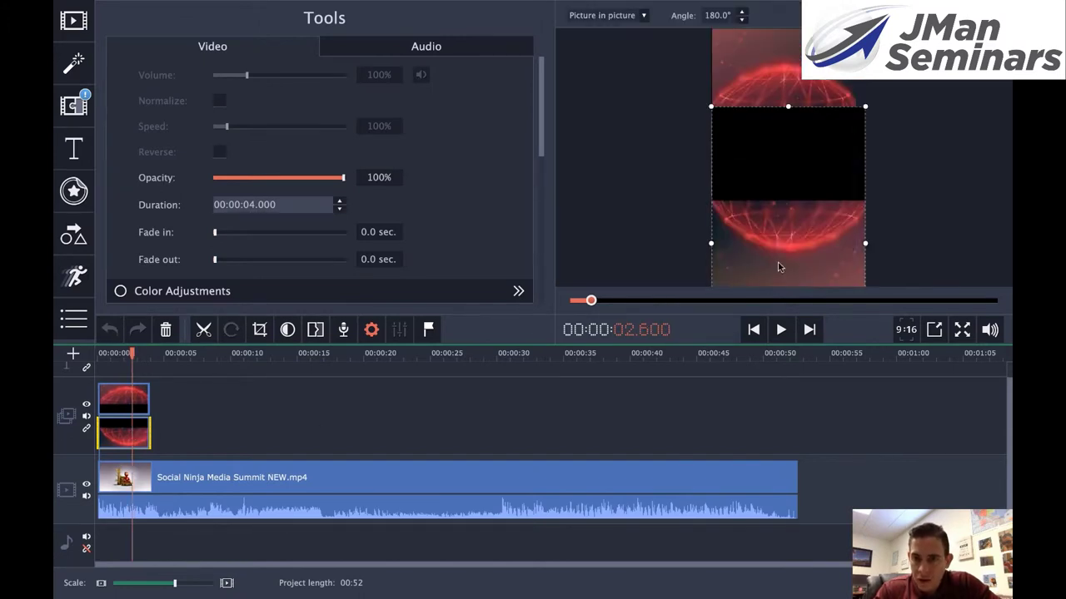
drag(788, 248, 780, 251)
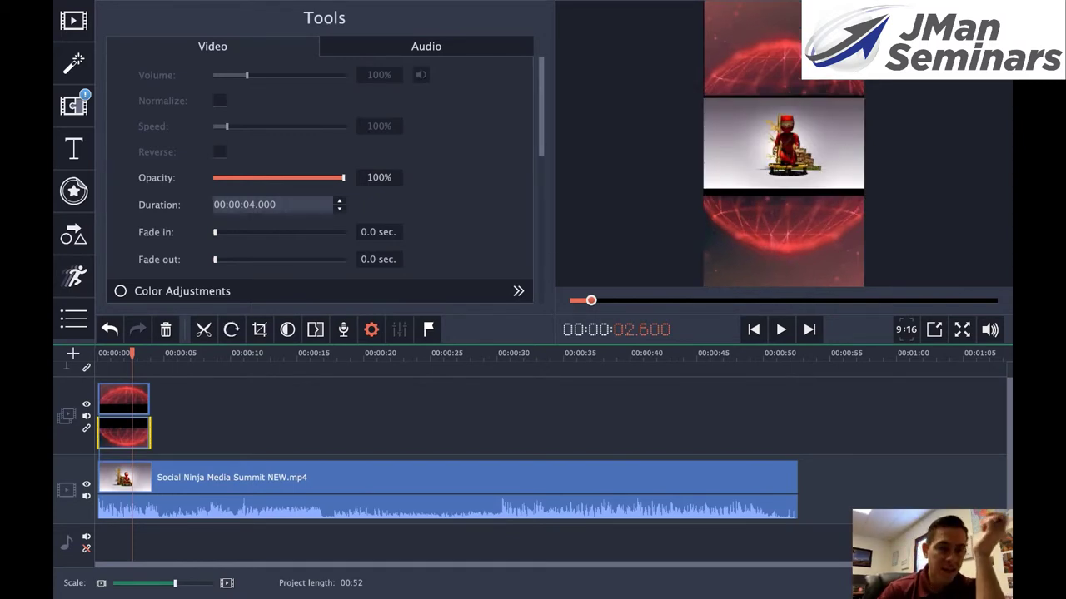
Step: Add the Reaction 1 title from the All titles category to the timeline start
click(75, 153)
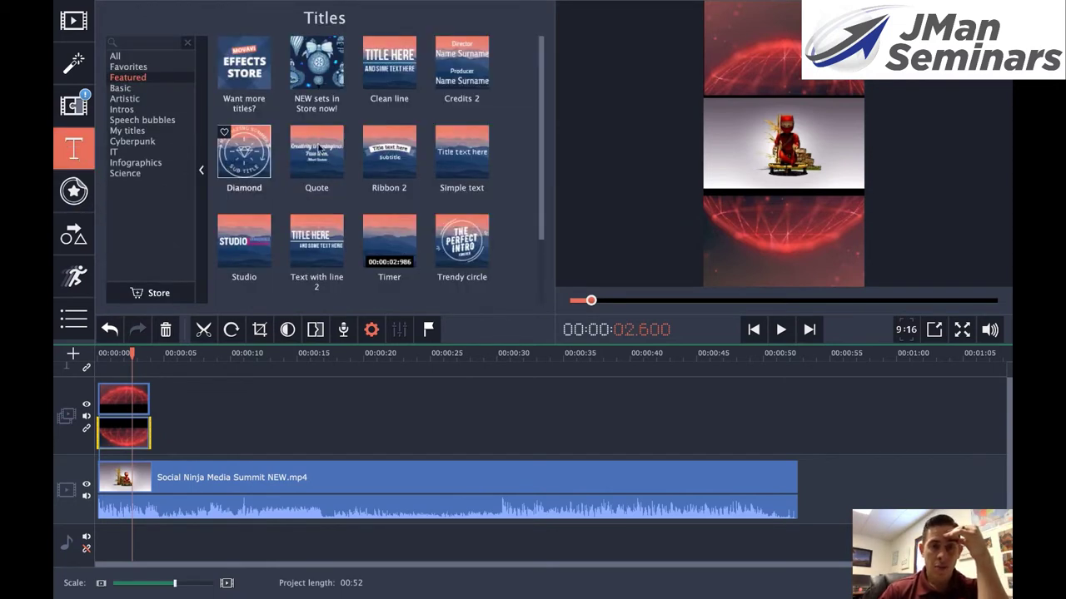
scroll(383, 142, down, 1)
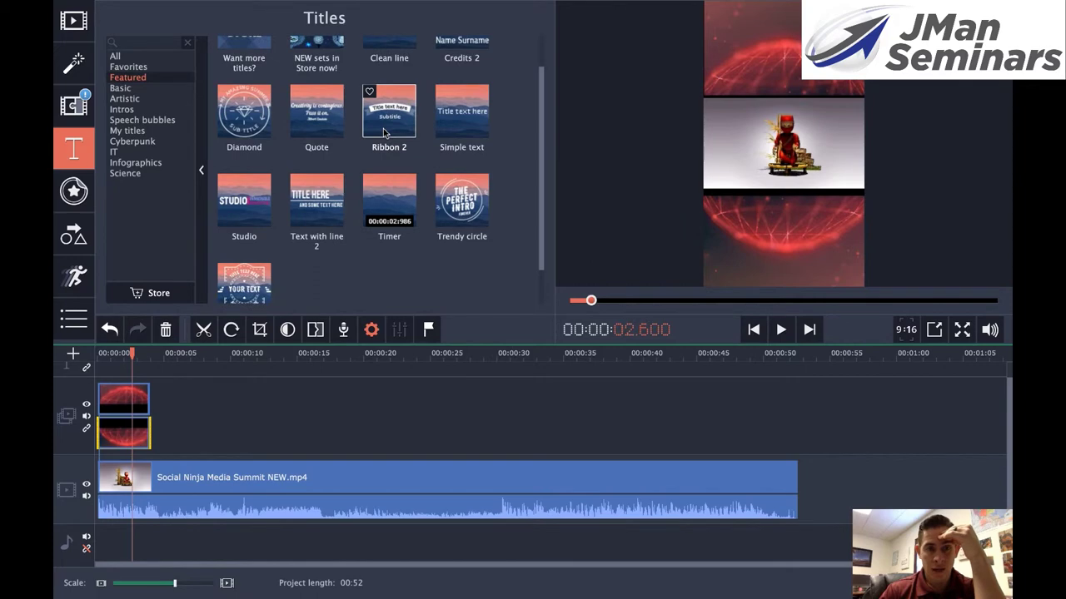
scroll(383, 130, down, 1)
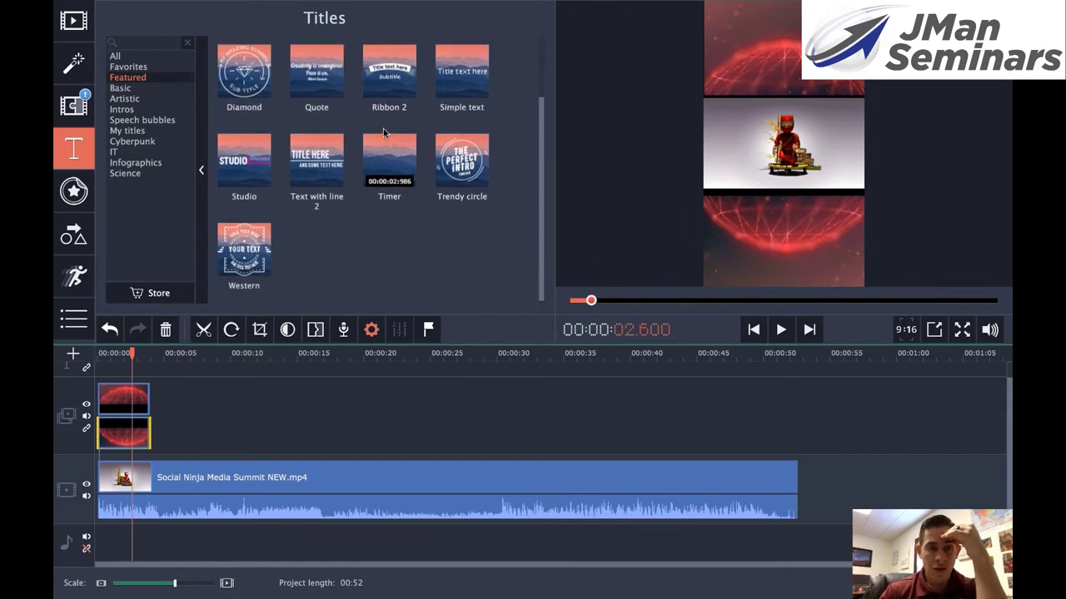
scroll(383, 128, up, 2)
click(116, 56)
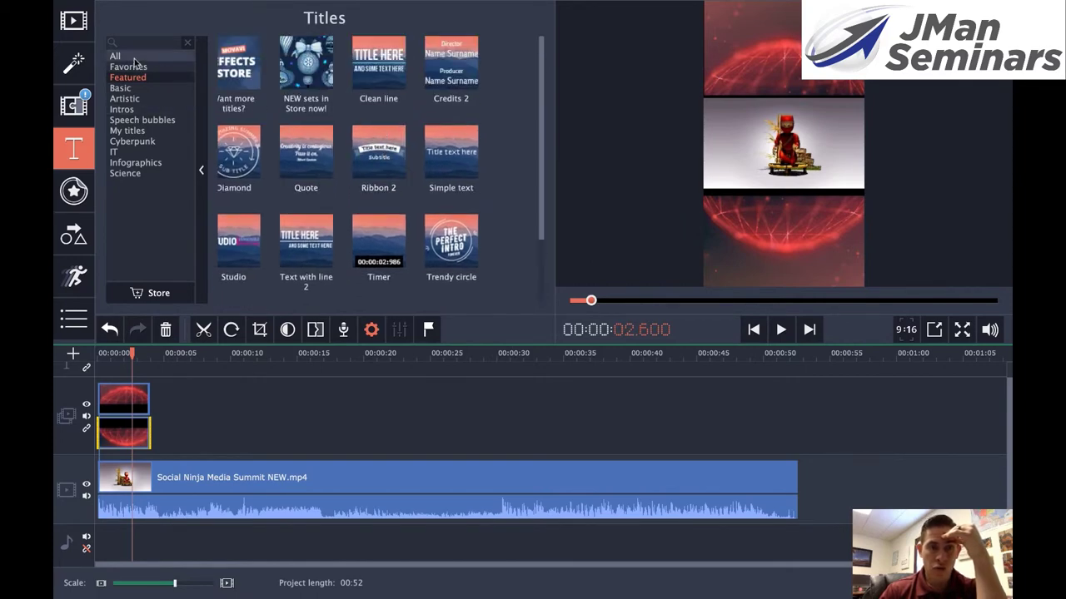
scroll(374, 107, down, 2)
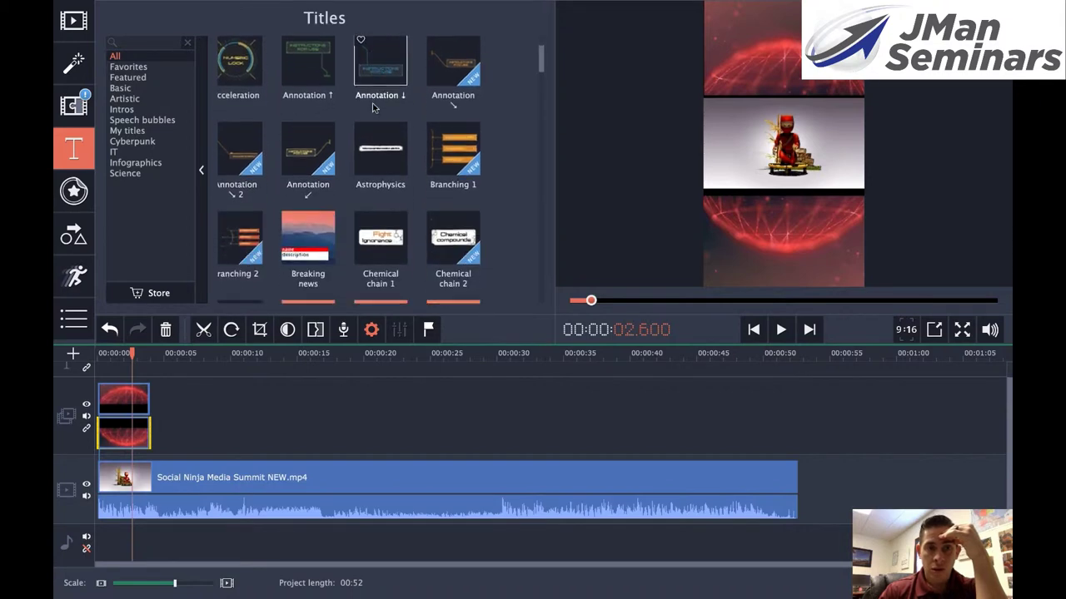
scroll(374, 107, down, 3)
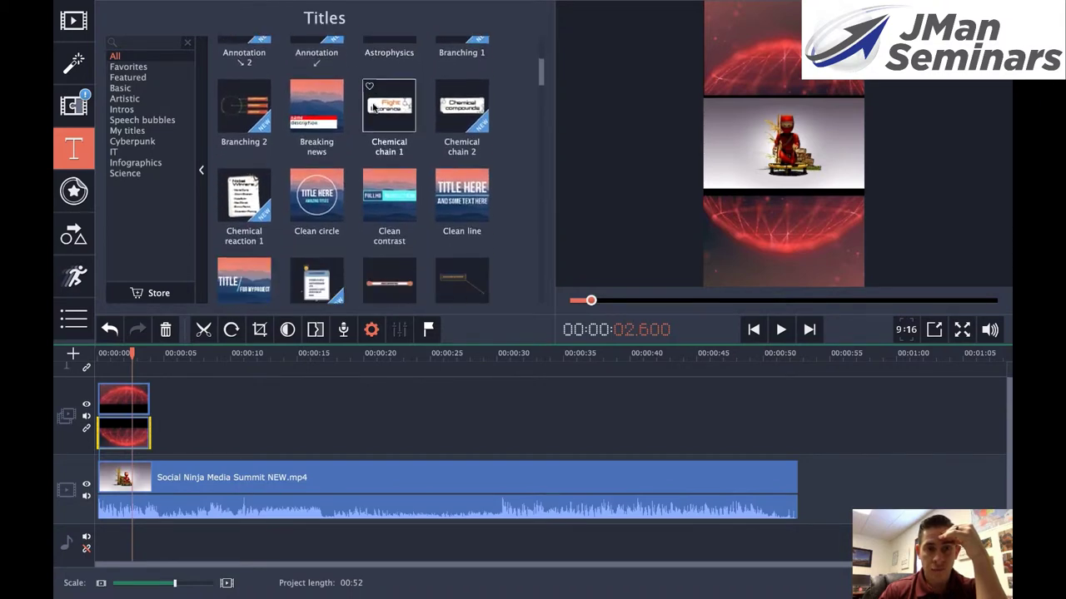
scroll(372, 106, down, 2)
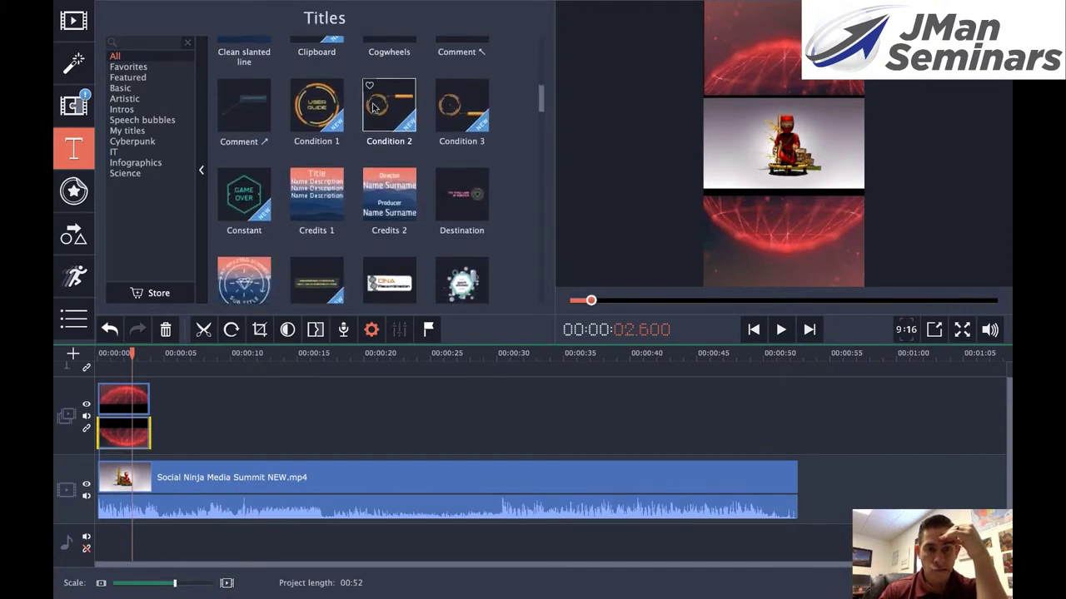
scroll(372, 107, down, 2)
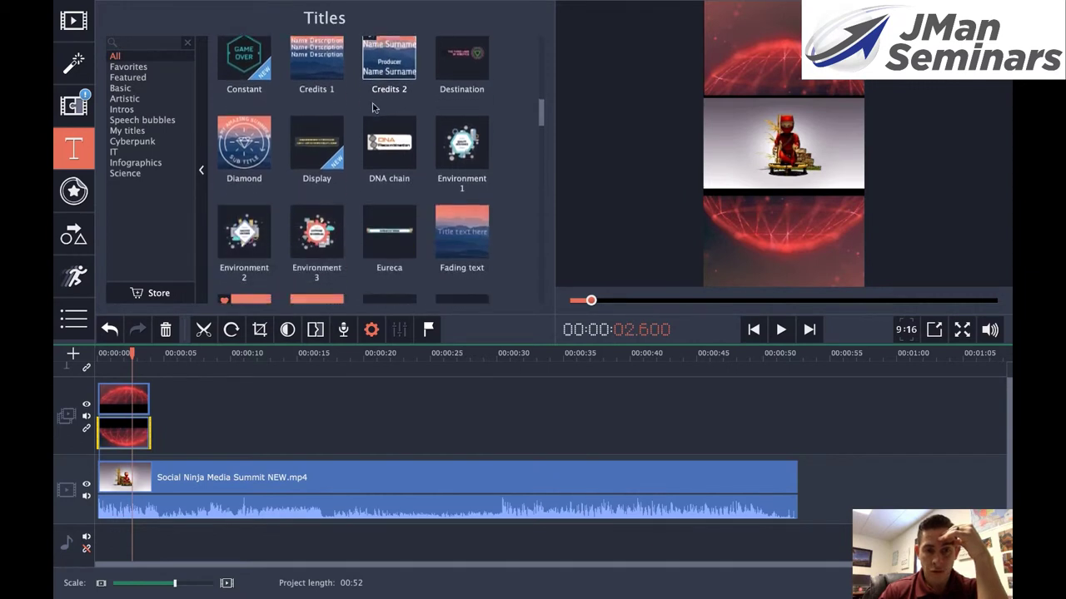
scroll(374, 107, down, 2)
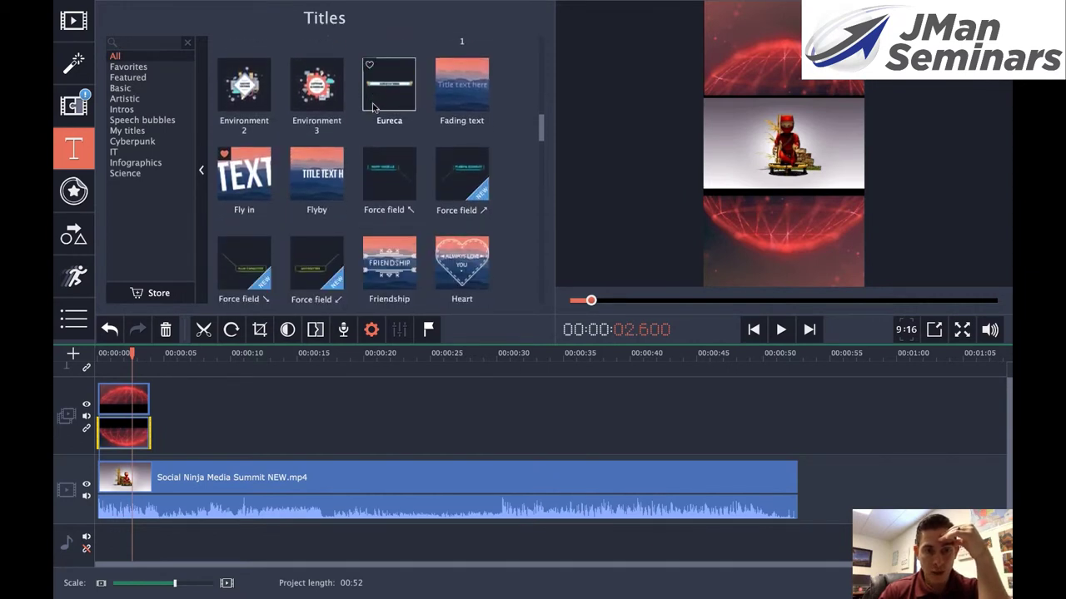
scroll(374, 107, down, 4)
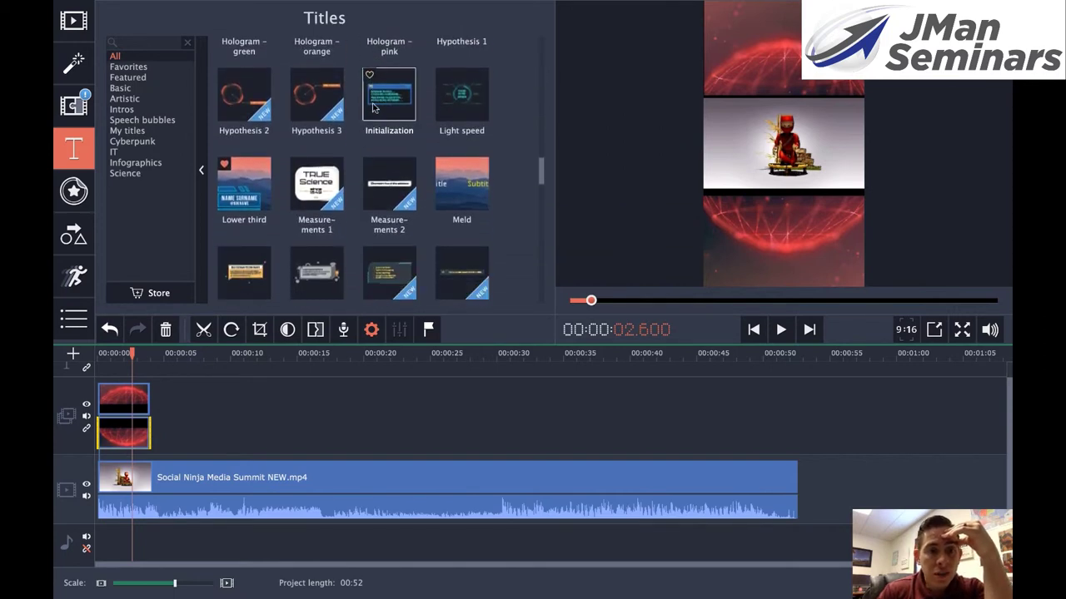
scroll(372, 106, down, 3)
scroll(372, 105, down, 3)
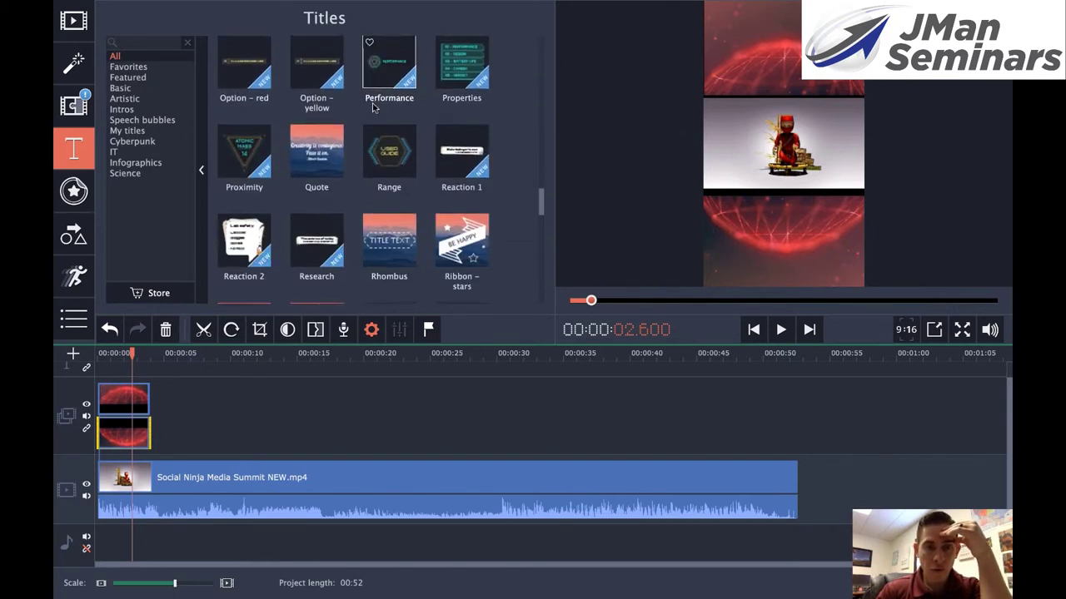
scroll(374, 106, down, 1)
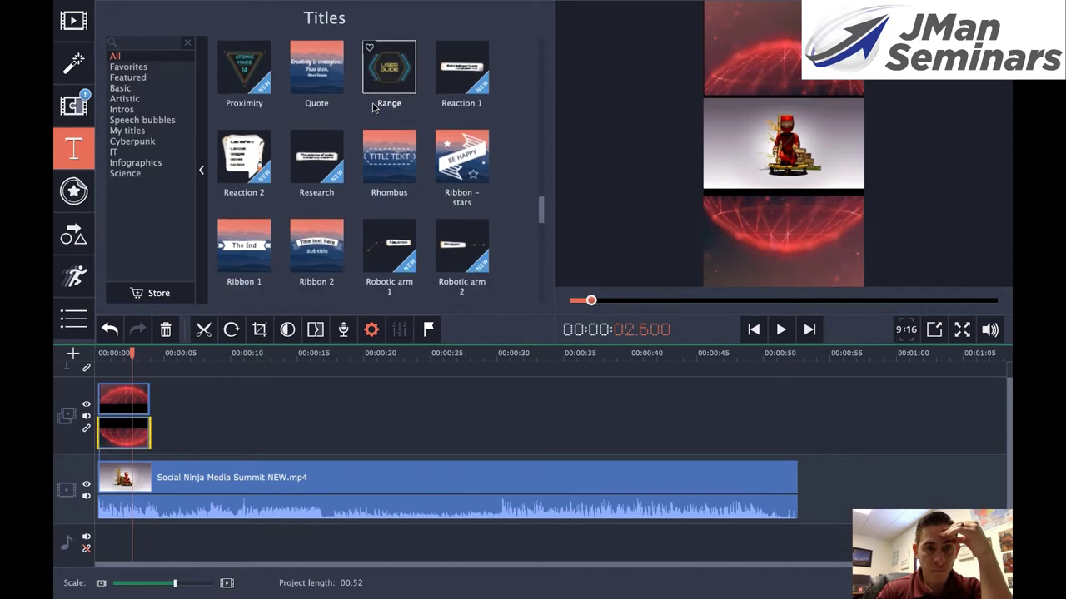
click(482, 57)
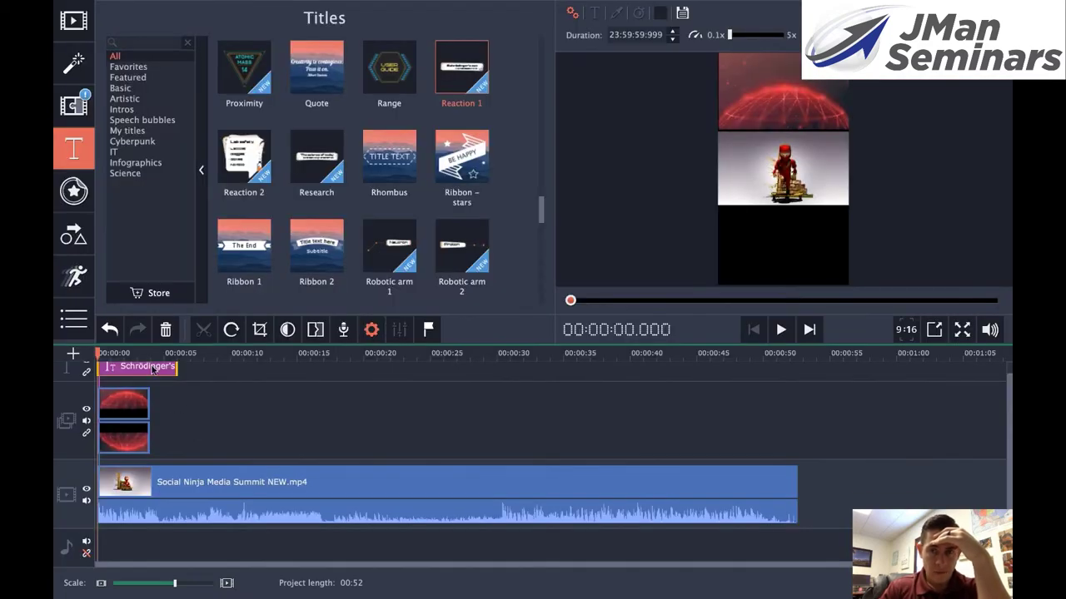
Step: Move the Reaction 1 title's text and banner below the video over the lower globe
click(152, 370)
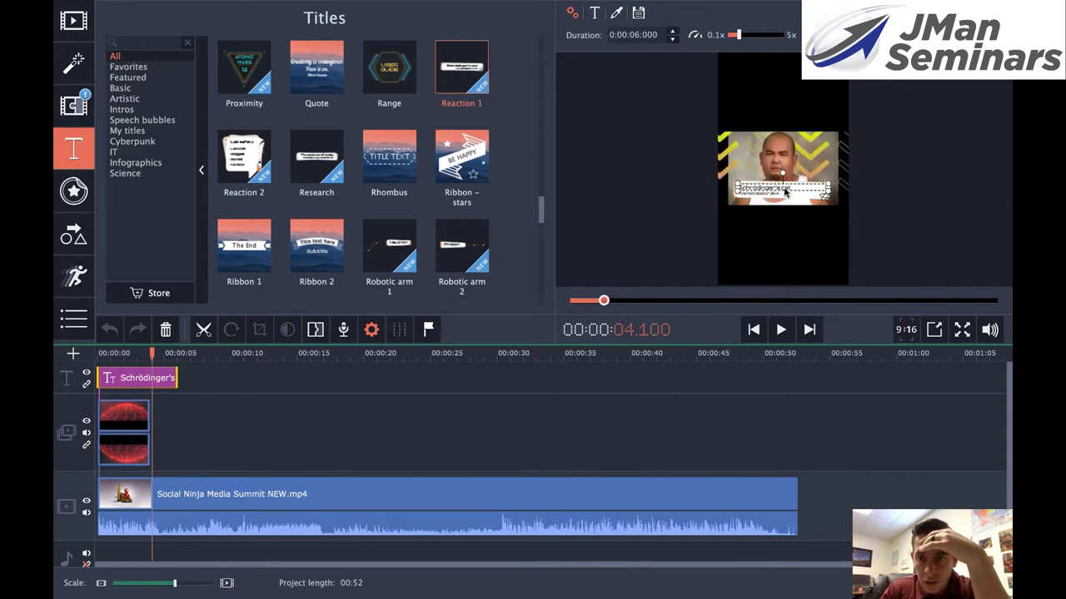
drag(784, 190, 785, 243)
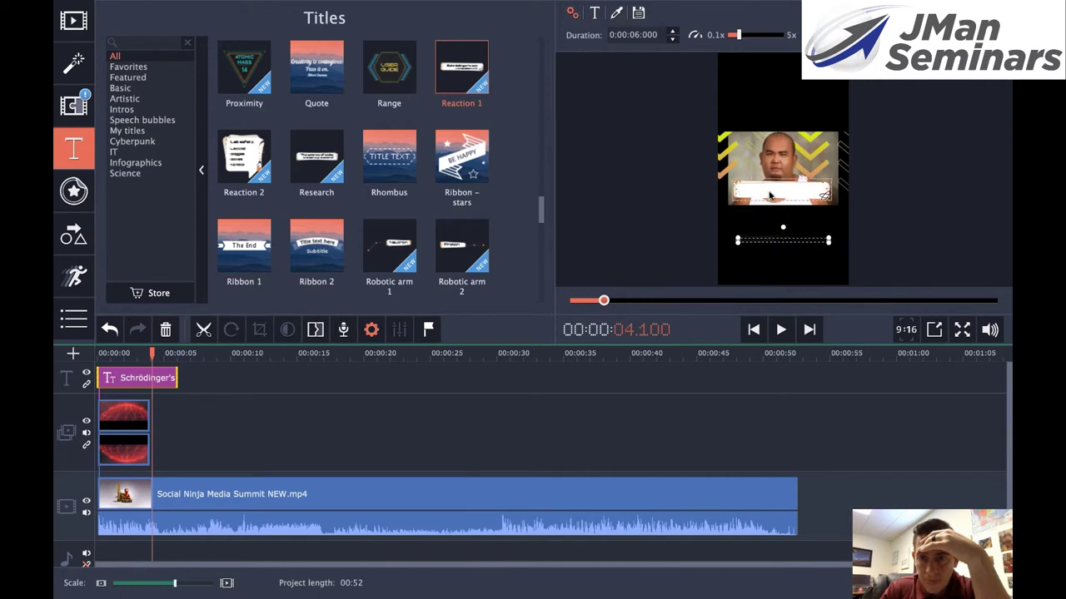
drag(769, 196, 770, 242)
Step: Remove the Schrödinger's cat sample text from the title's text box
click(770, 242)
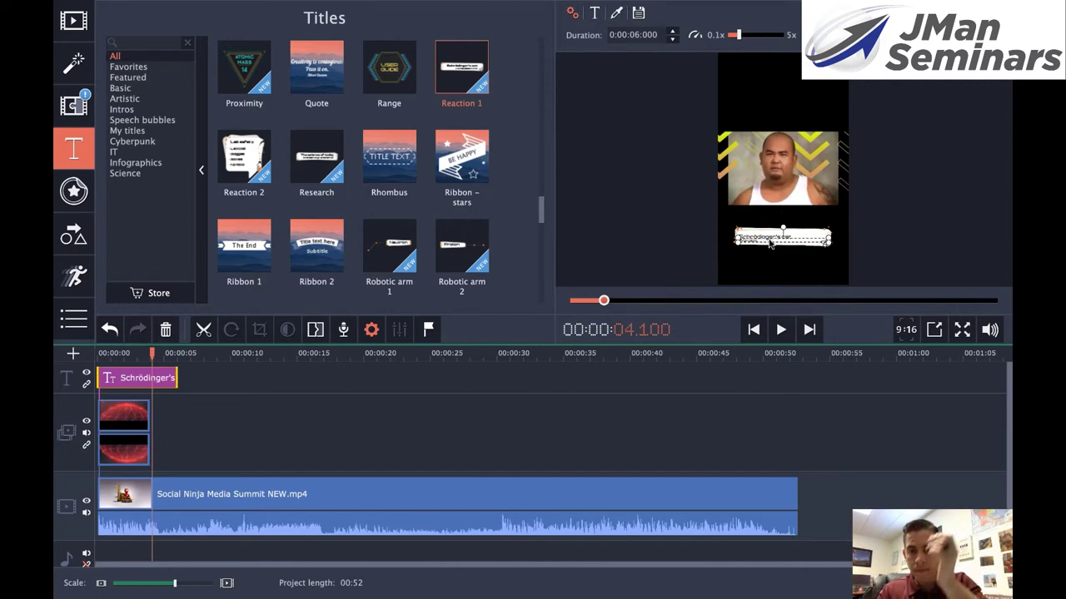
click(801, 238)
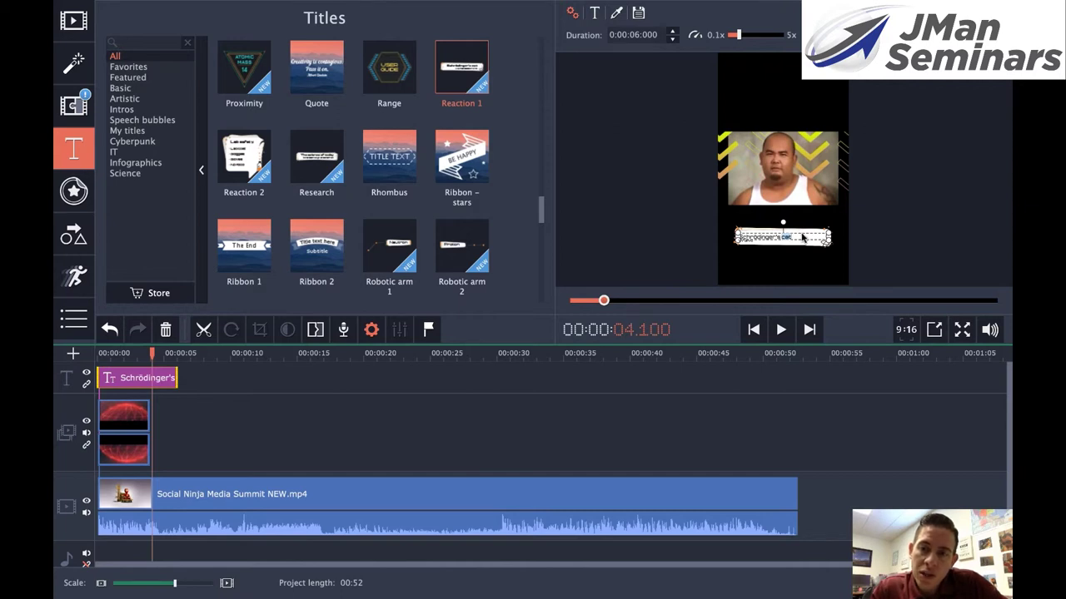
key(BackSpace)
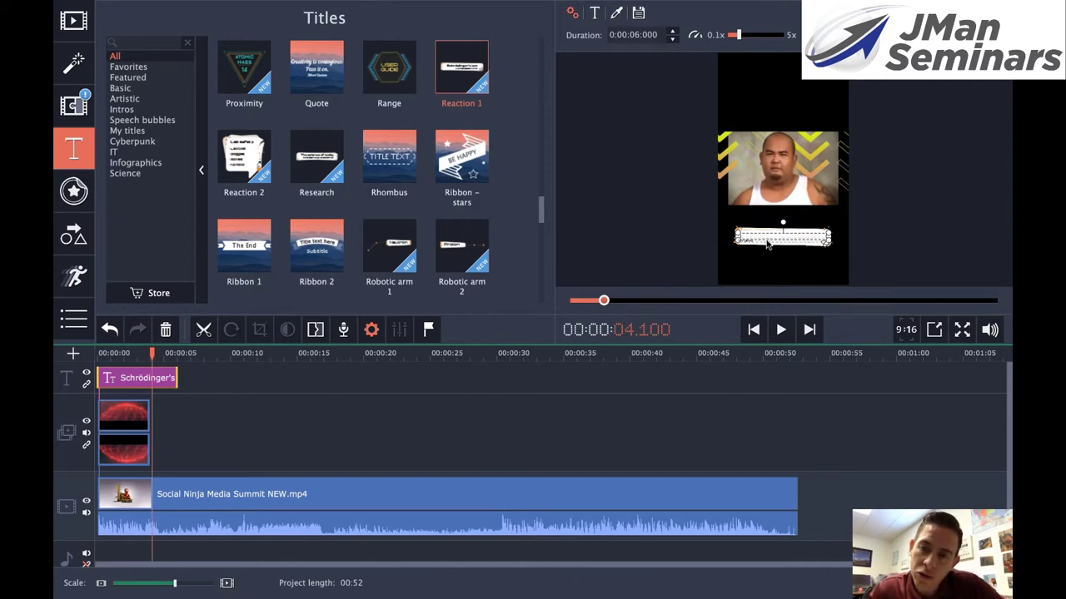
text(W alive)
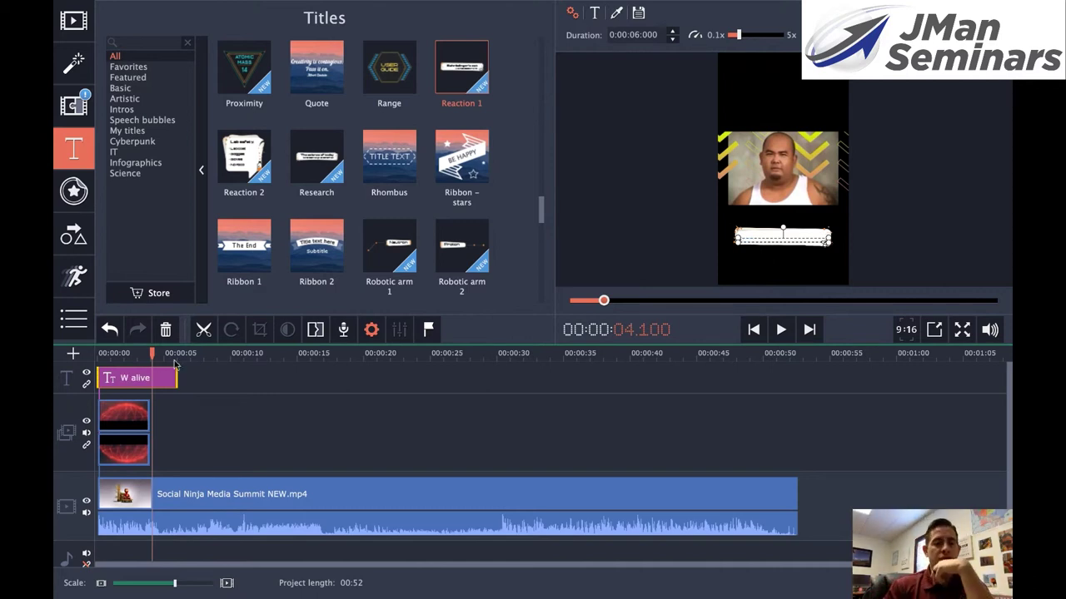
drag(153, 353, 85, 363)
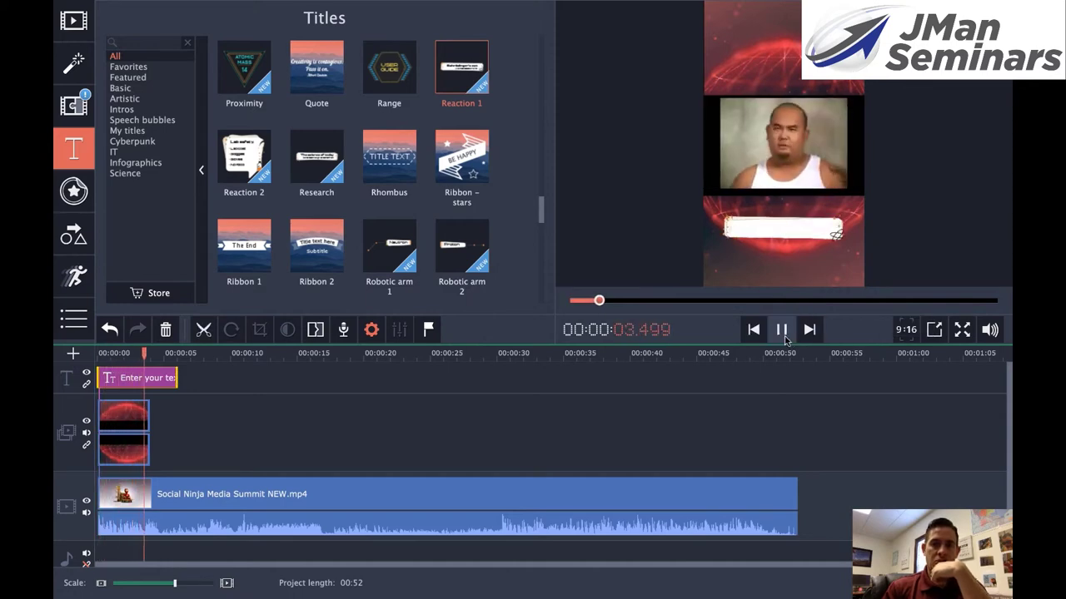
Step: Stretch both Core globe overlay clips to end with the ninja clip at 00:52
click(781, 330)
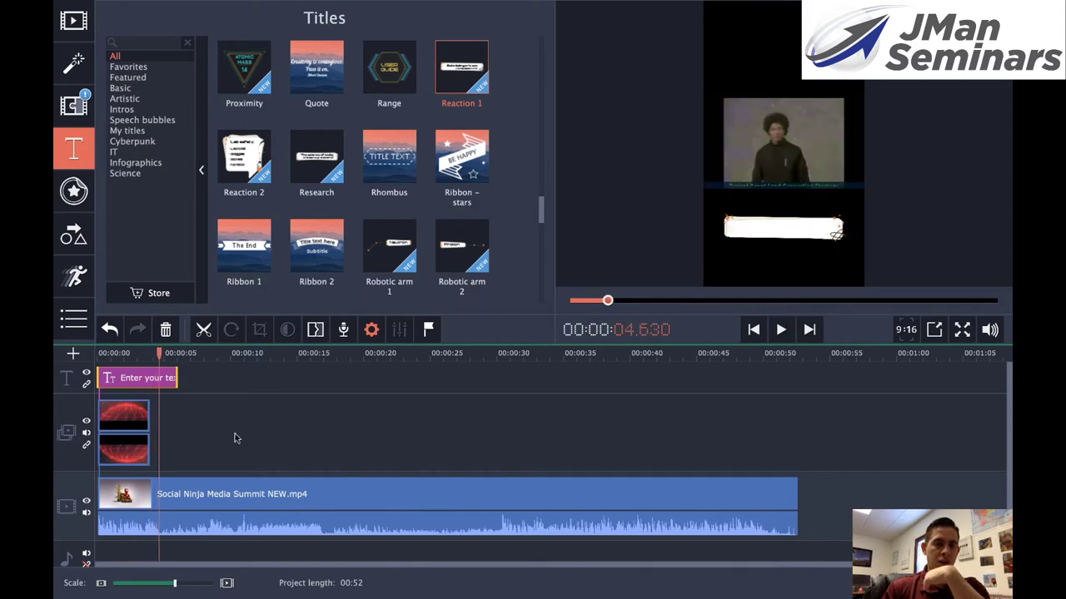
click(121, 432)
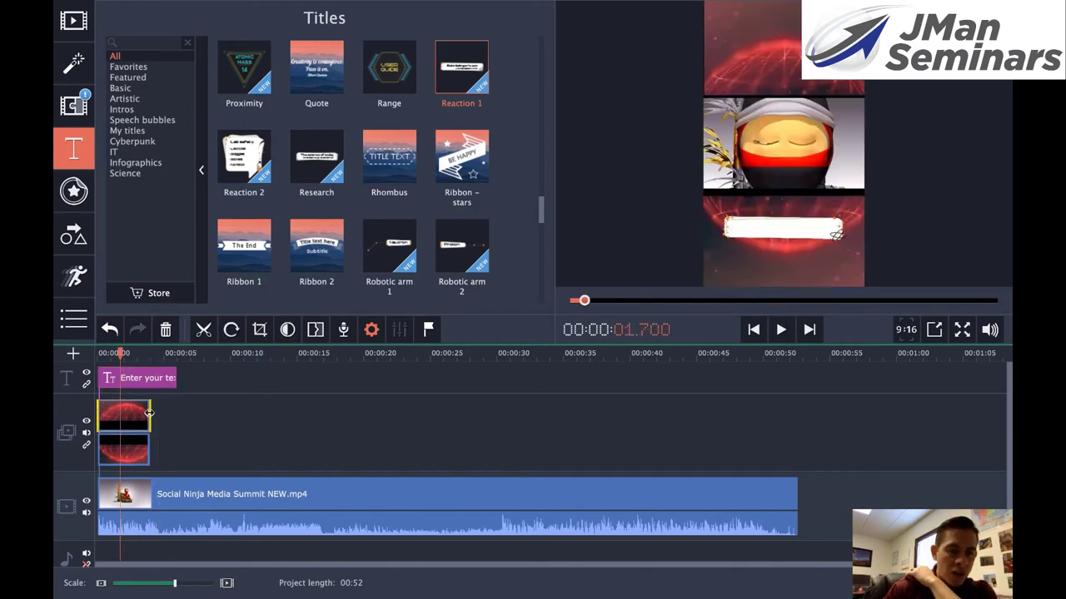
drag(149, 413, 795, 410)
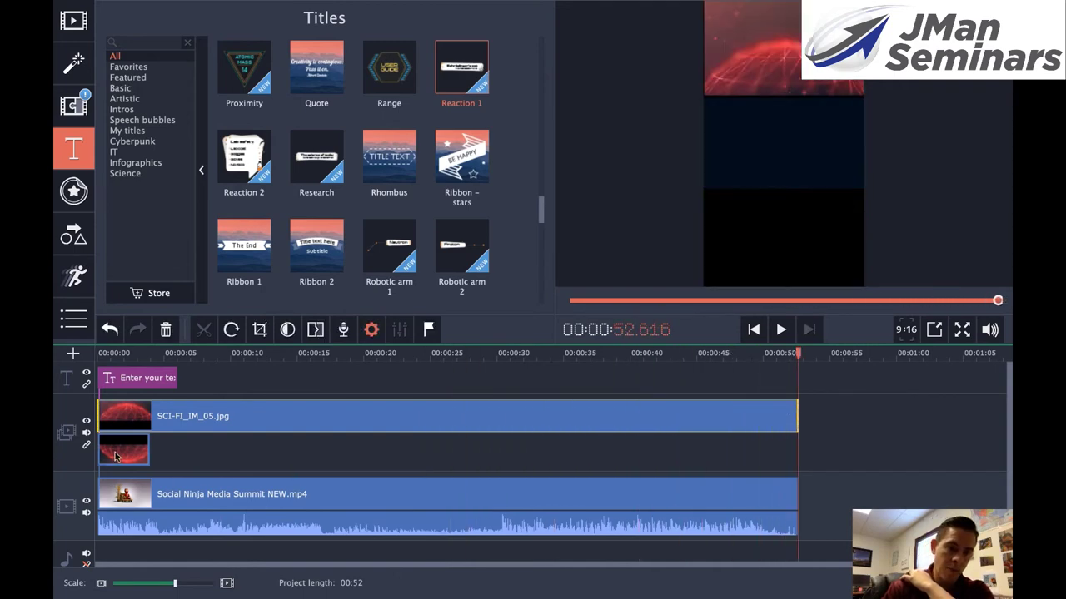
click(114, 456)
drag(147, 454, 796, 470)
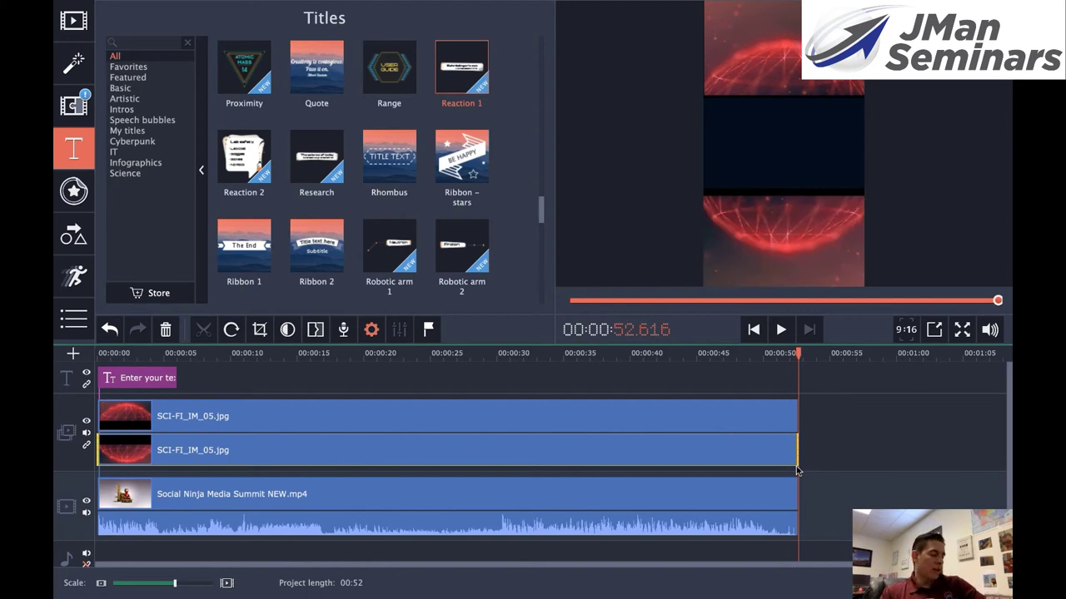